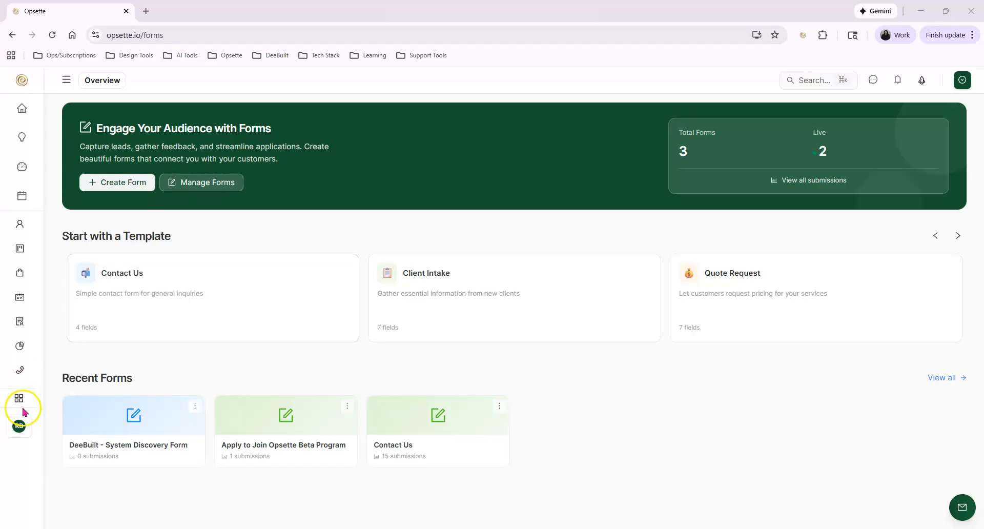
Advance the Start with a Template carousel until the Event Registration template is visible.
click(21, 402)
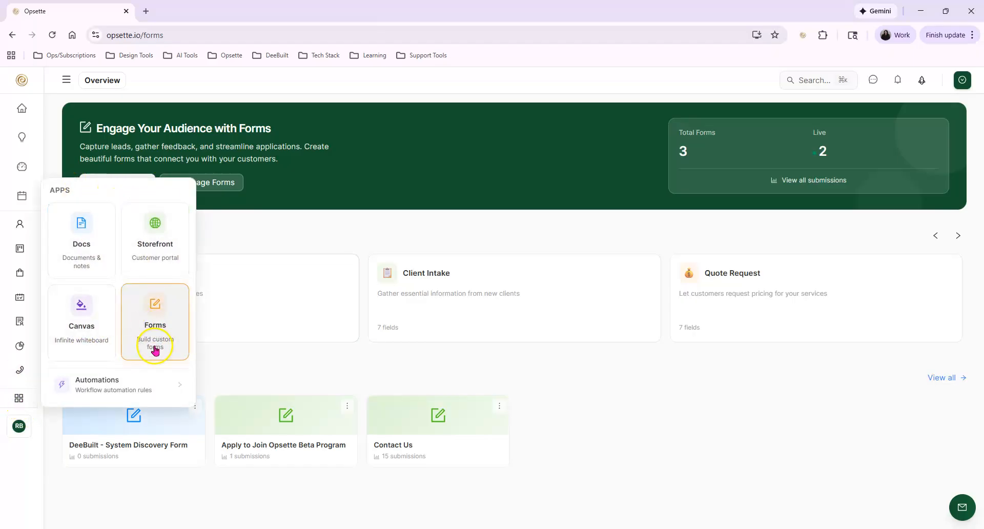
click(699, 364)
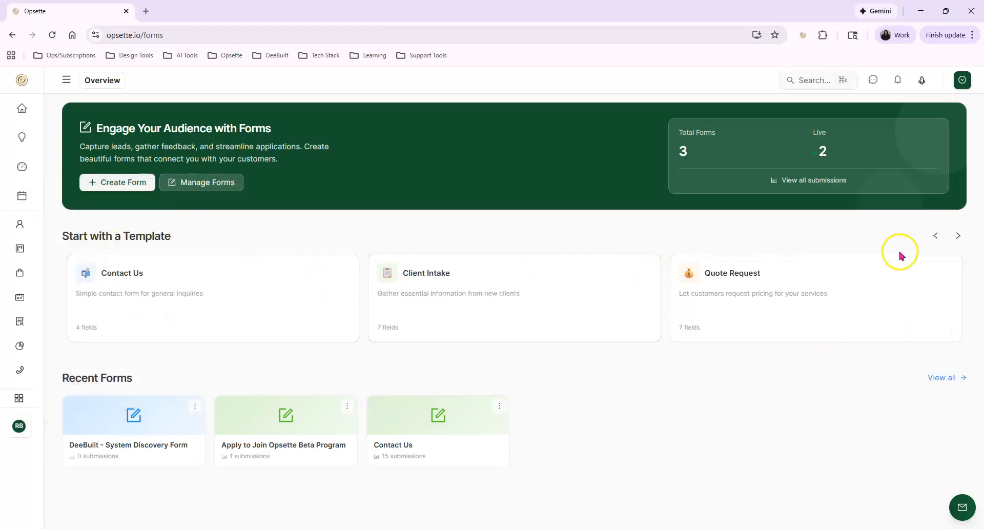
click(957, 236)
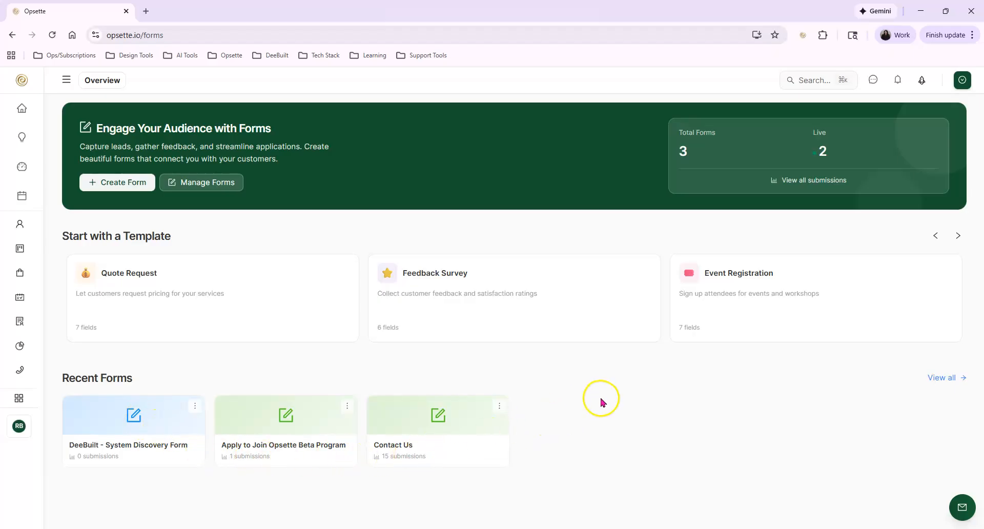
Create a draft from the Event Registration template, then collapse and re-expand the field-type groups.
click(768, 279)
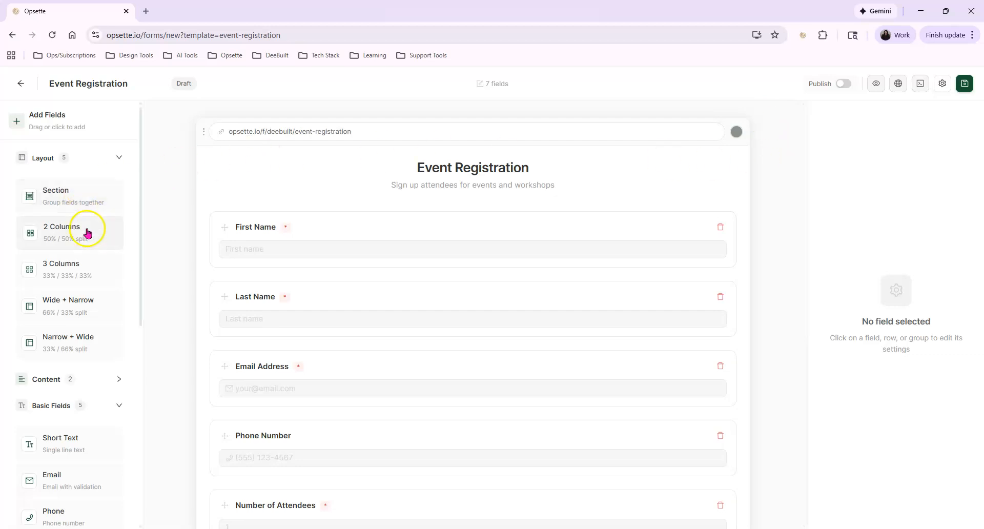
click(77, 163)
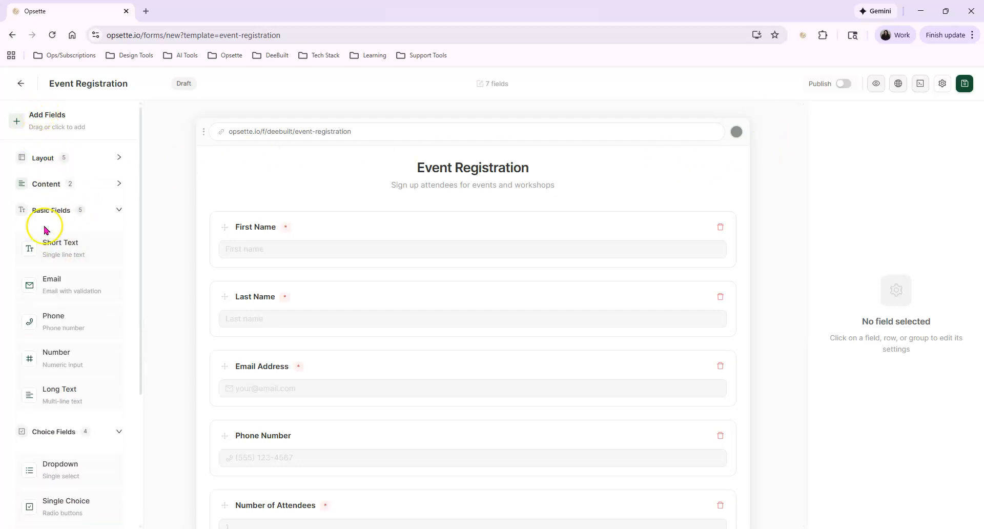
click(89, 217)
click(71, 235)
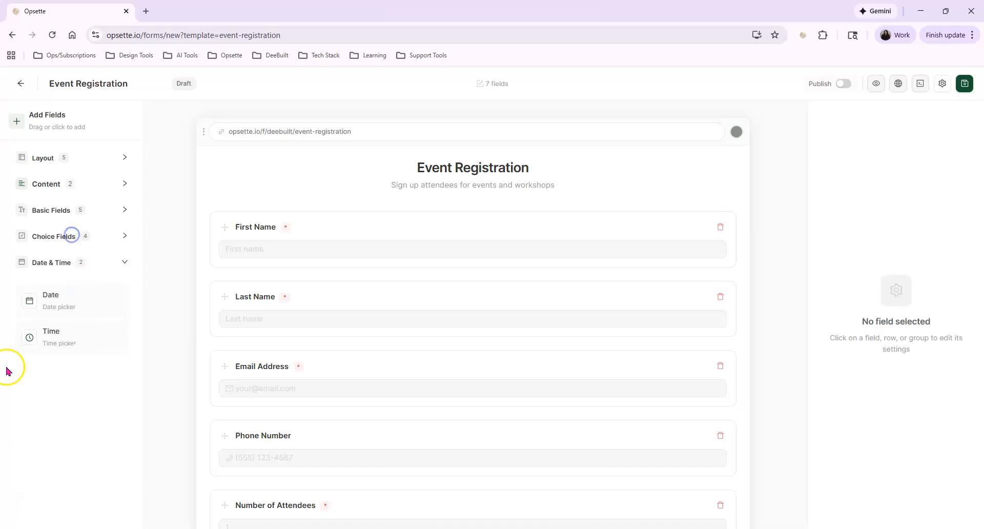
click(94, 264)
click(97, 154)
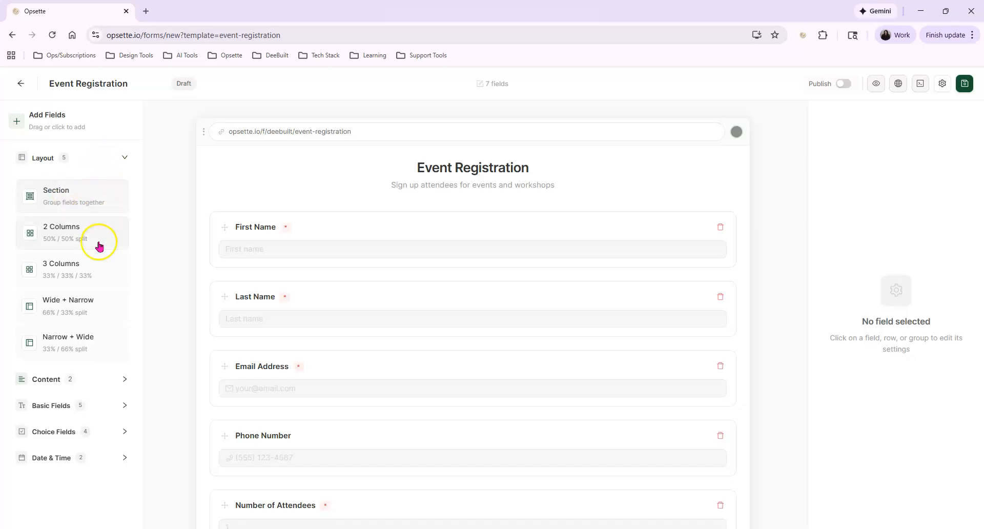
Add a two-column row holding First Name and Last Name, then remove it, keeping the fields.
drag(61, 231, 428, 211)
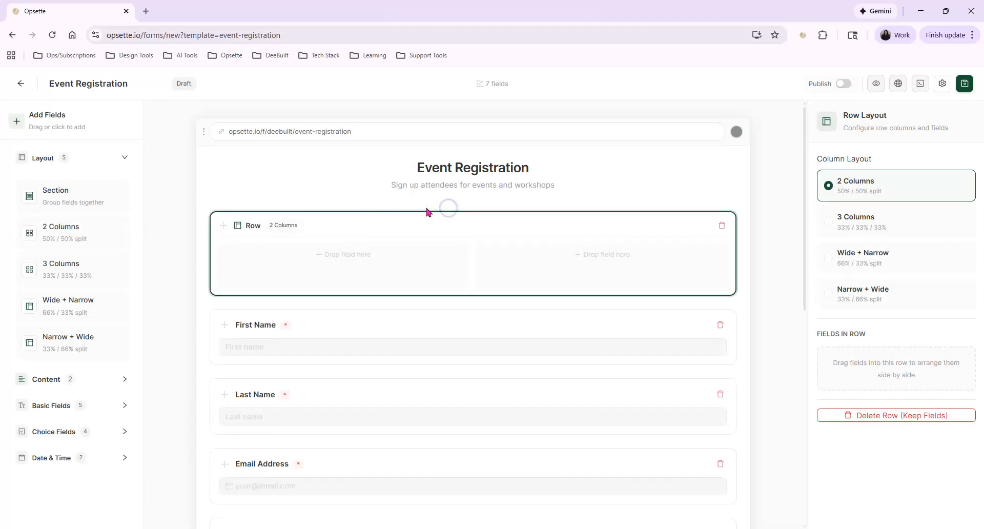
drag(225, 325, 307, 257)
drag(221, 336, 516, 259)
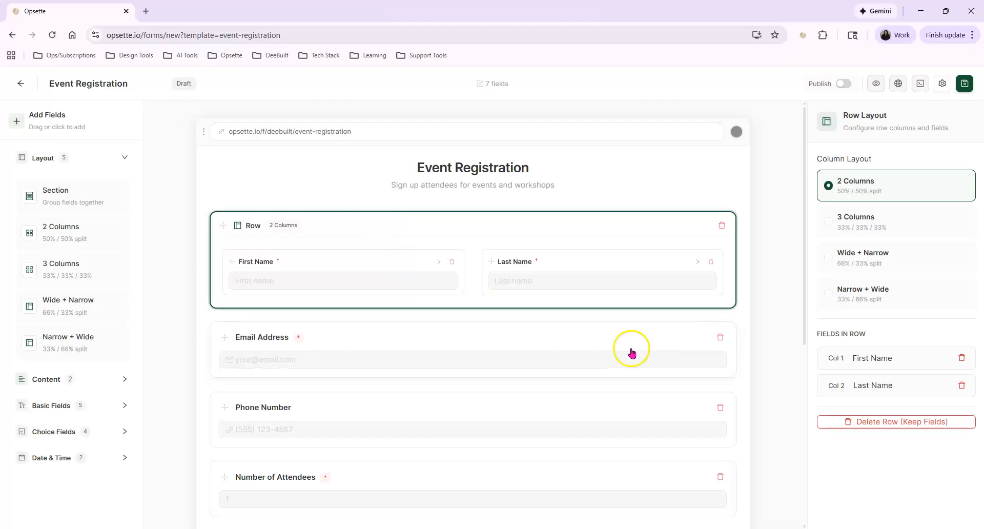
click(864, 420)
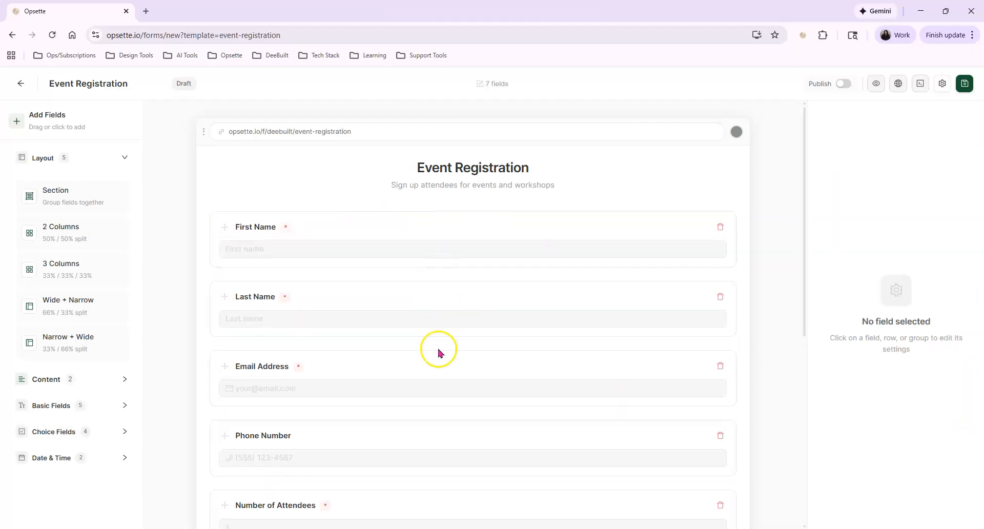
Add a new two-column row at the top with First Name and Last Name in columns 1 and 2.
drag(61, 237, 323, 213)
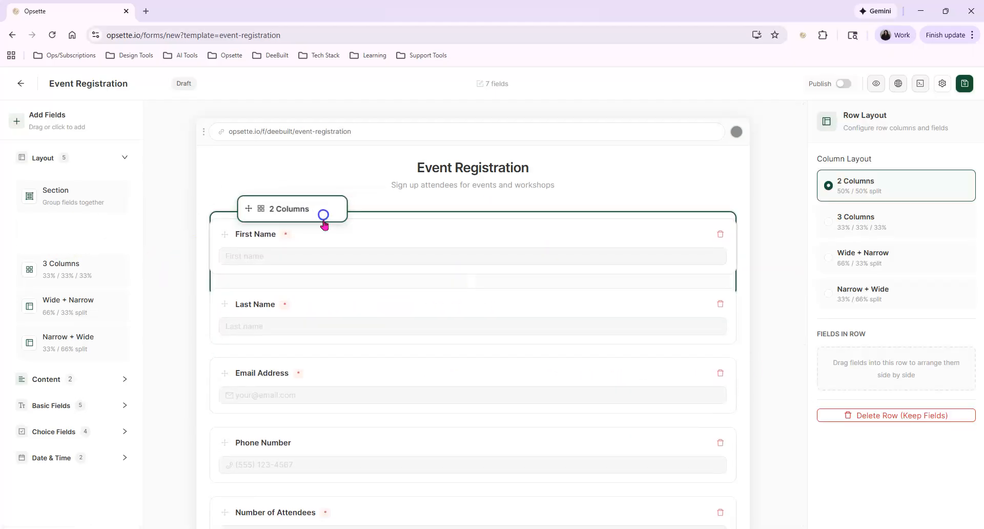
drag(255, 327, 321, 263)
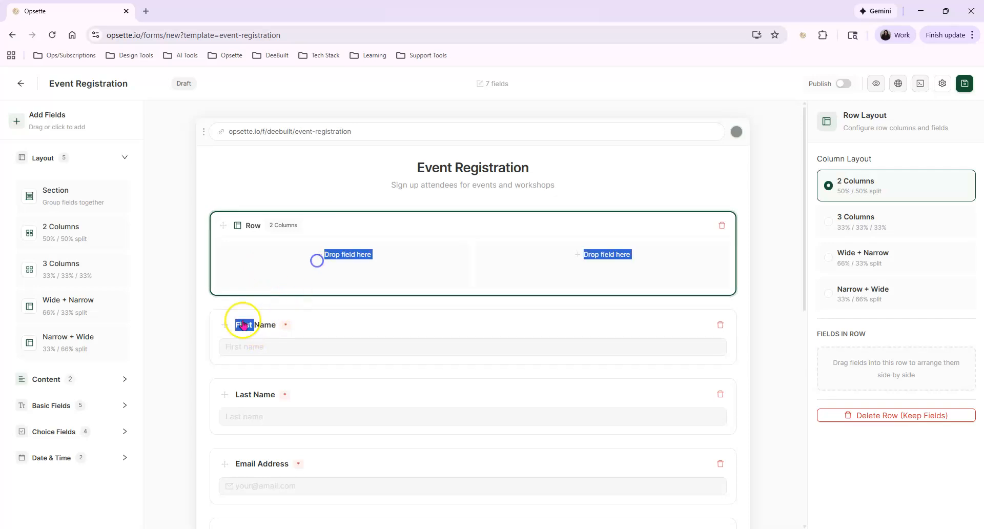
drag(218, 326, 257, 277)
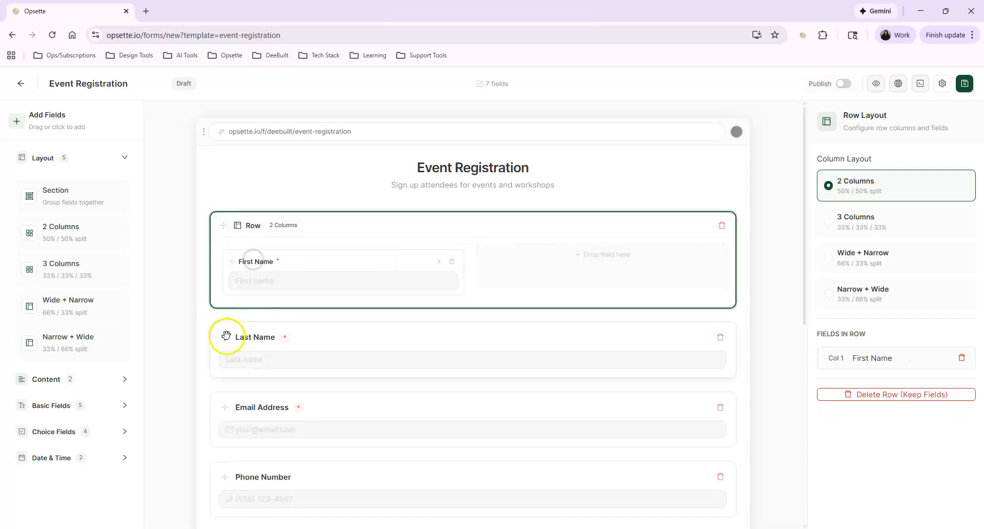
drag(224, 335, 511, 260)
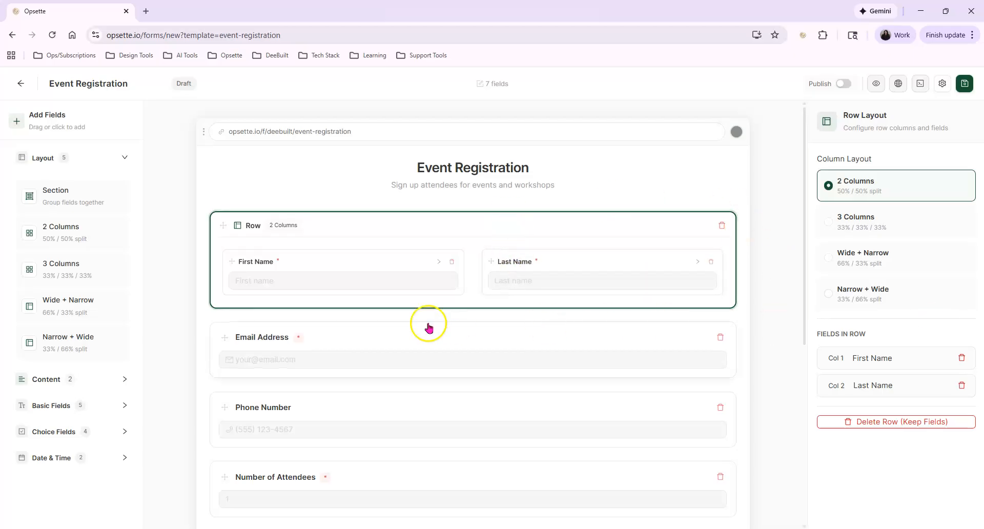
scroll(398, 318, down, 1)
scroll(352, 367, down, 2)
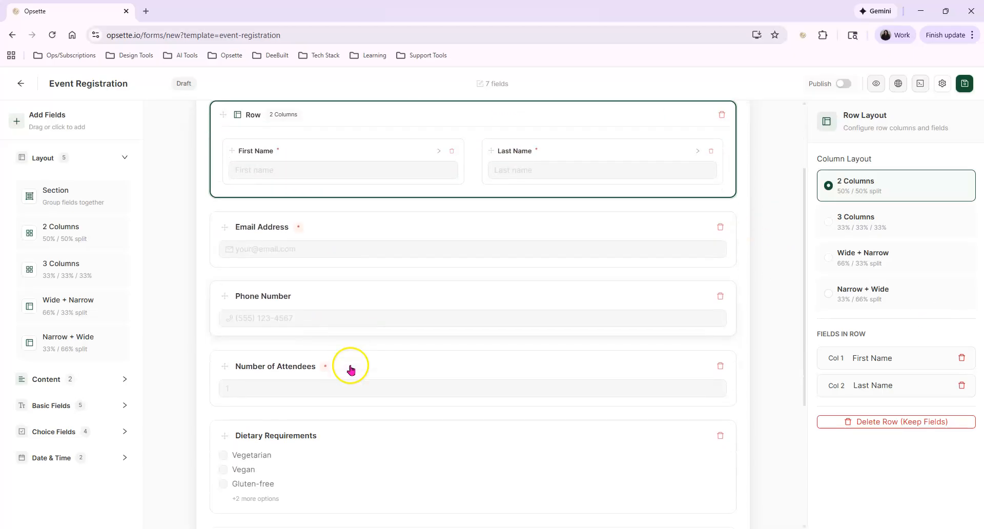
Give Number of Attendees help text 'How many?' and placeholder 2, leaving it required.
click(365, 313)
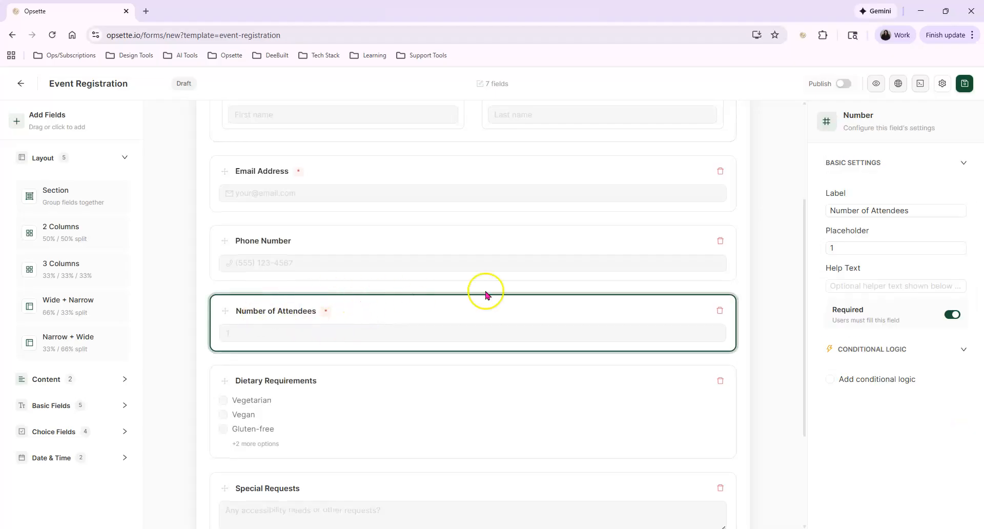
click(841, 285)
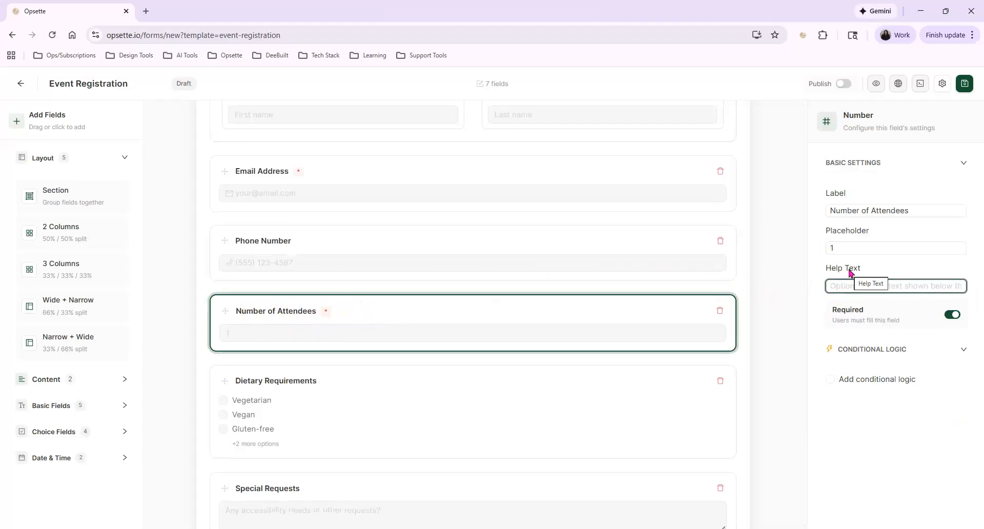
text(How)
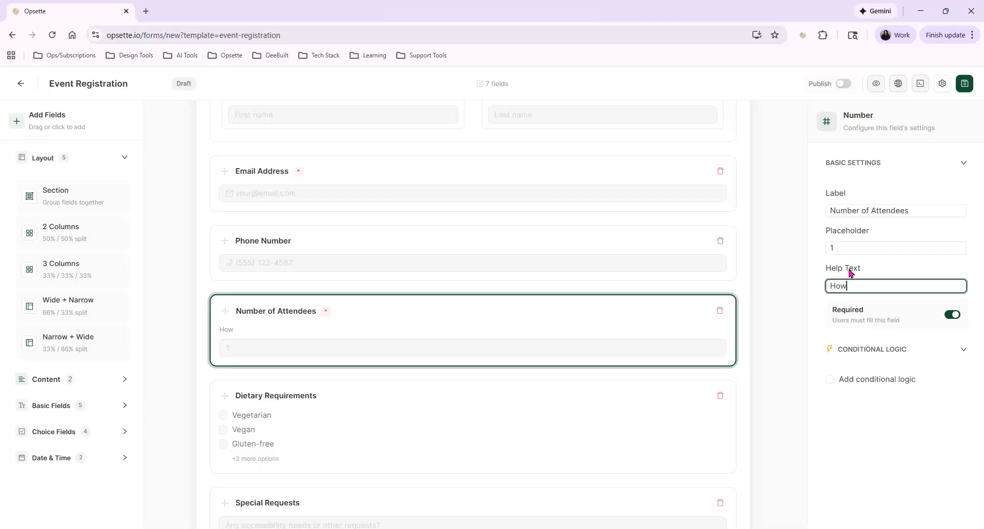
text( many?)
click(868, 242)
text(2)
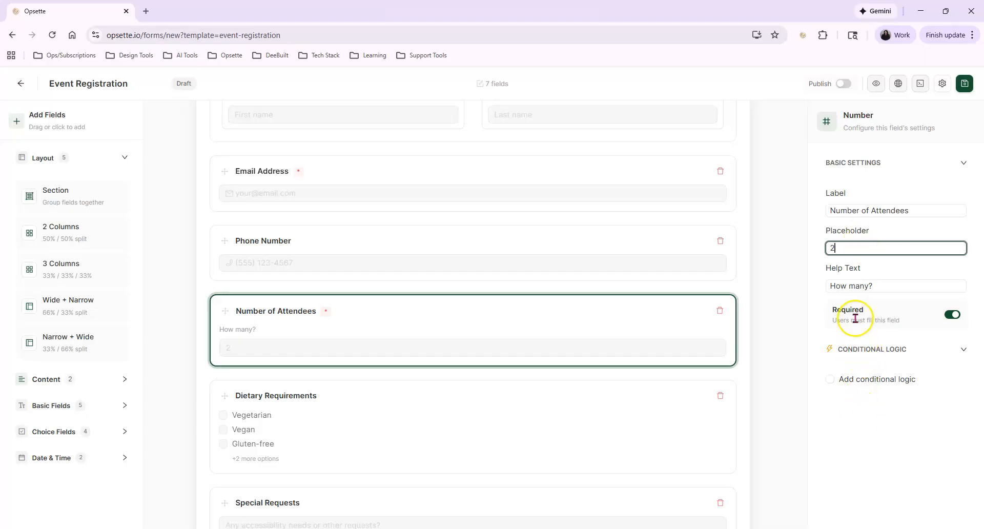
click(952, 315)
click(952, 315)
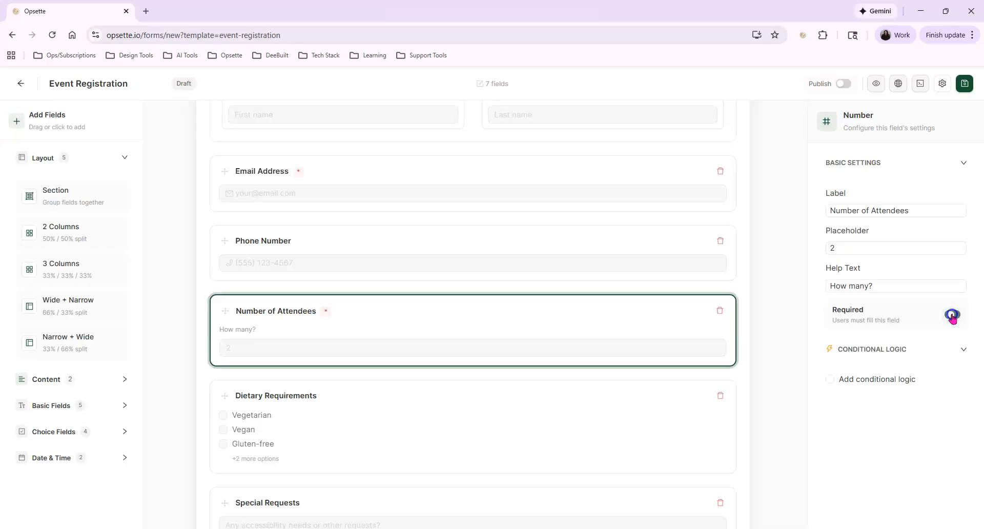
click(830, 379)
Try a show-when First Name condition, then remove conditional logic from Number of Attendees.
click(889, 406)
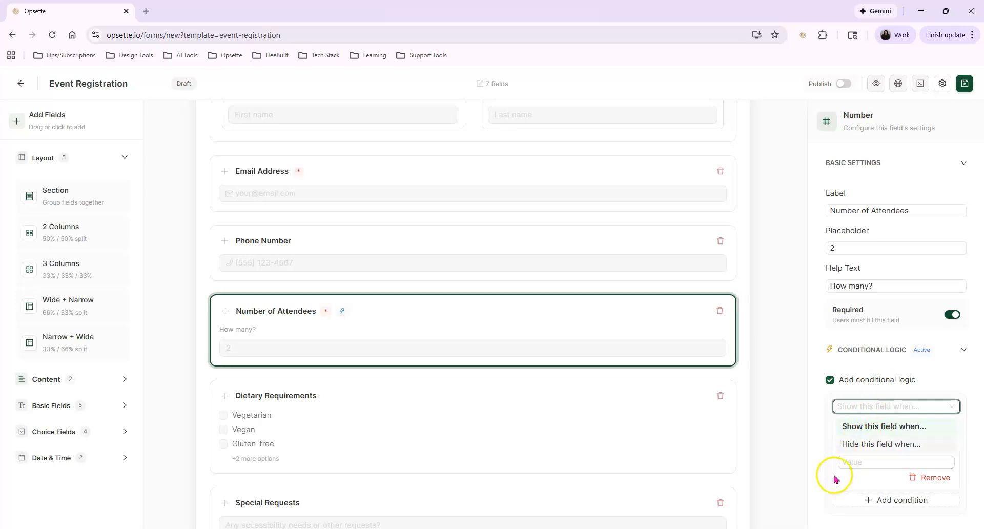
click(871, 426)
click(877, 432)
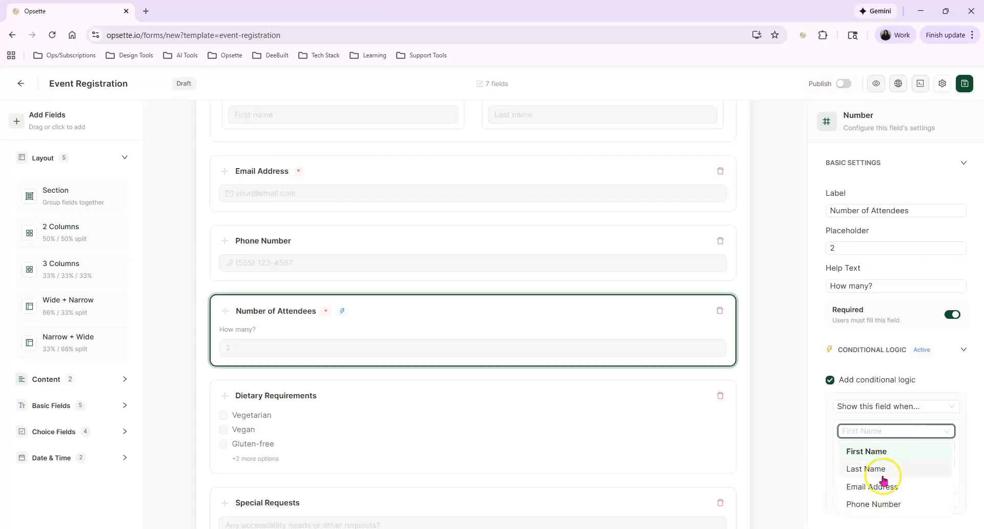
click(836, 417)
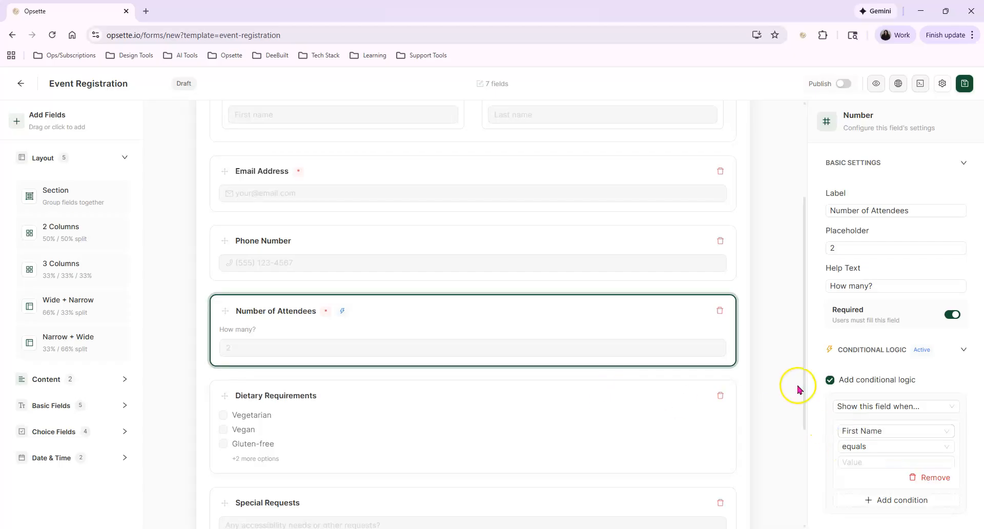
click(830, 380)
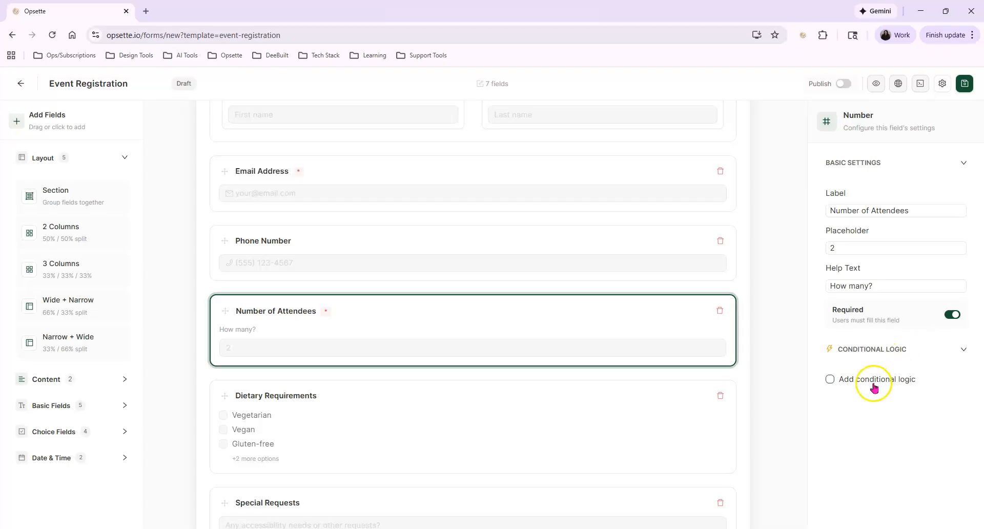
scroll(354, 359, down, 3)
scroll(355, 235, up, 6)
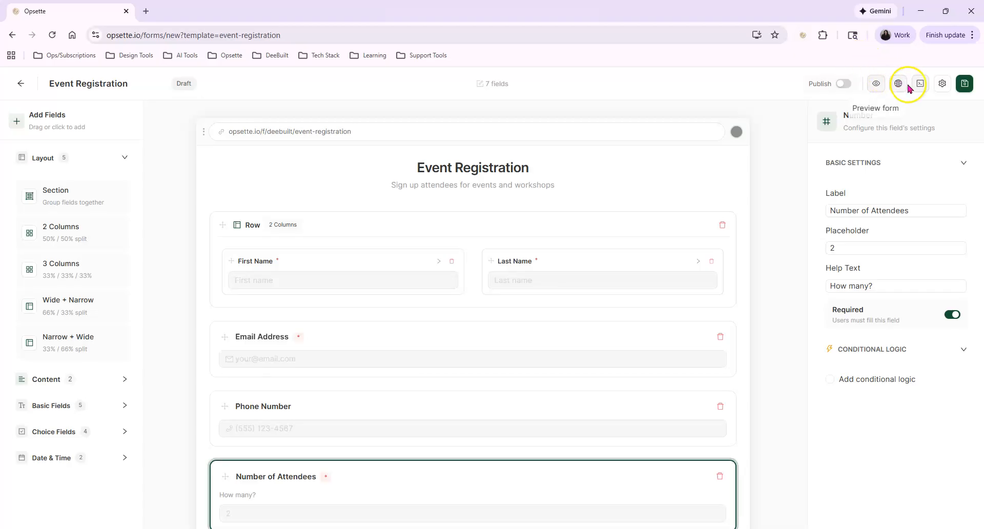
Apply the Waves background theme in the form settings.
click(943, 85)
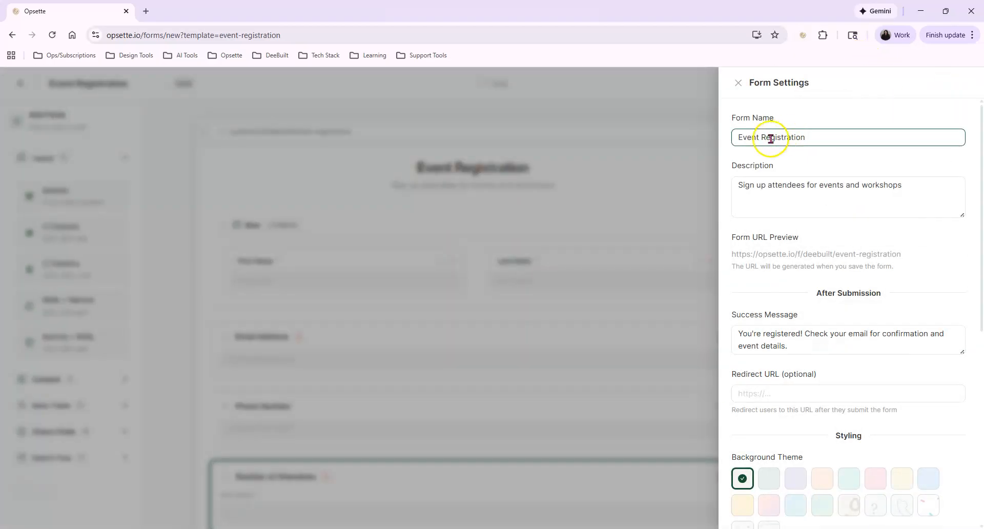
click(738, 82)
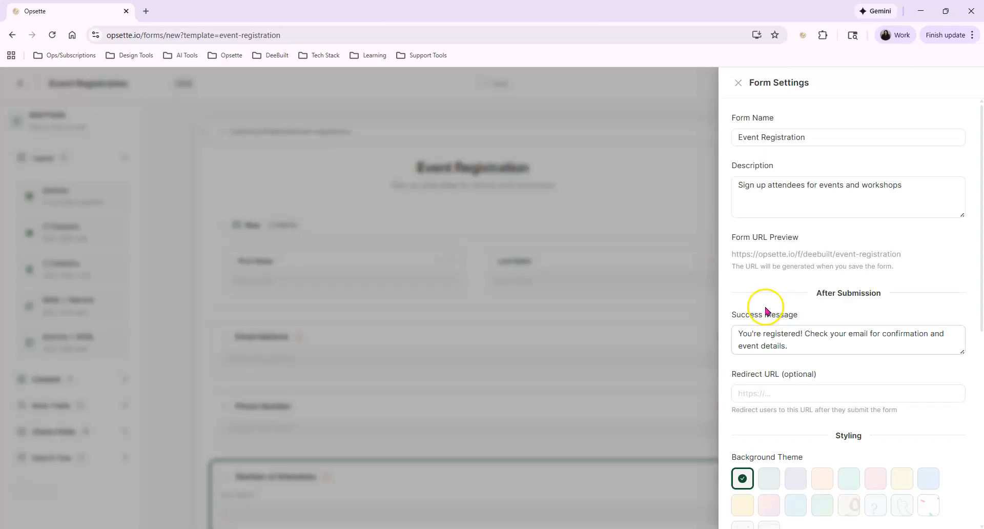
scroll(765, 310, down, 2)
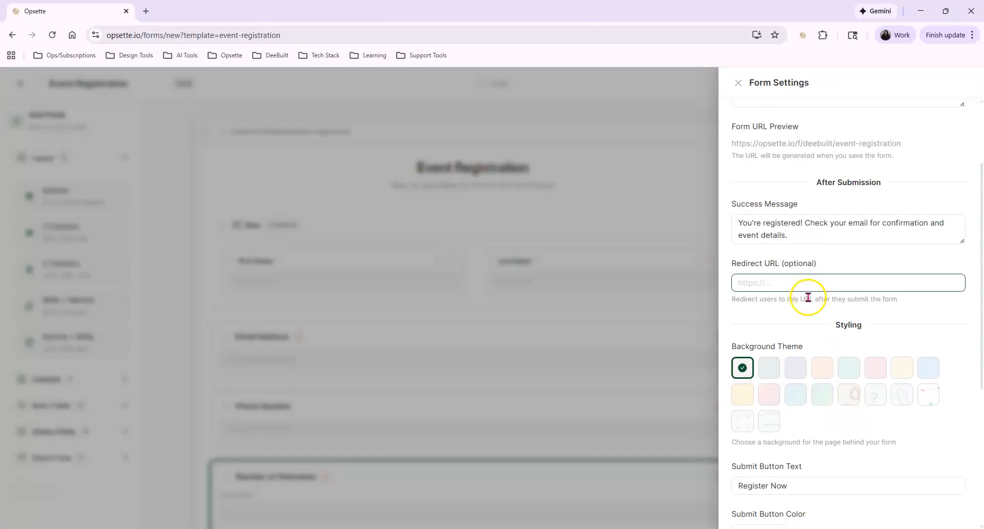
scroll(810, 308, down, 2)
click(773, 314)
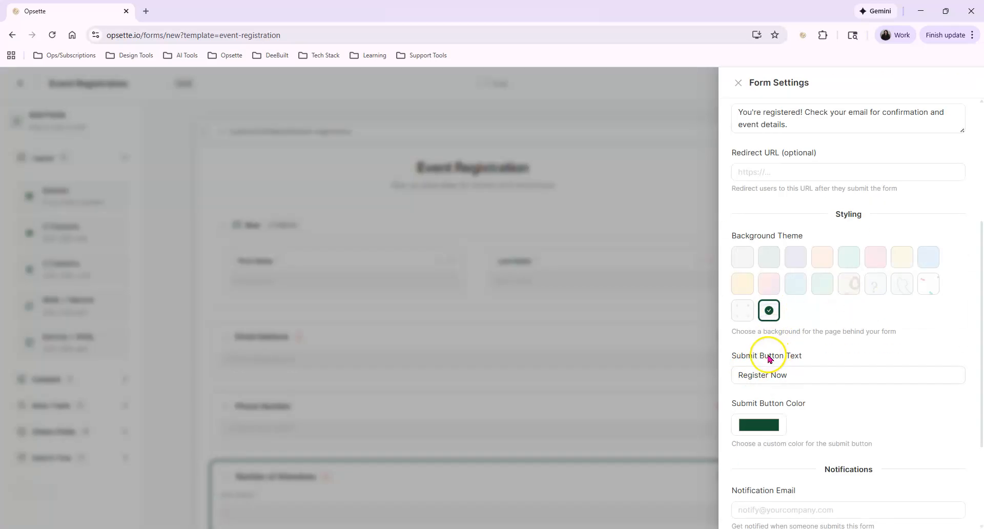
Change the submit button text to Register and its colour to light grey-green.
click(781, 372)
double_click(780, 372)
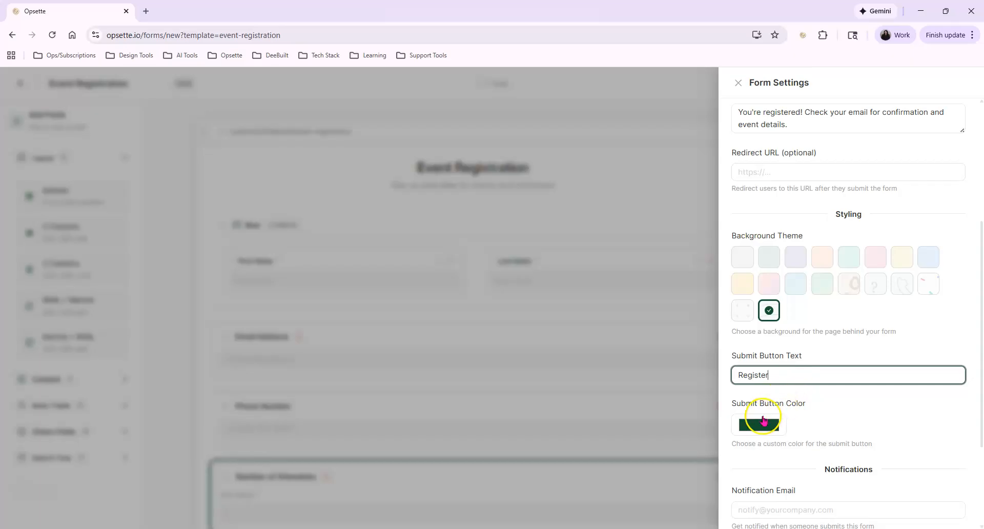
click(764, 420)
click(743, 287)
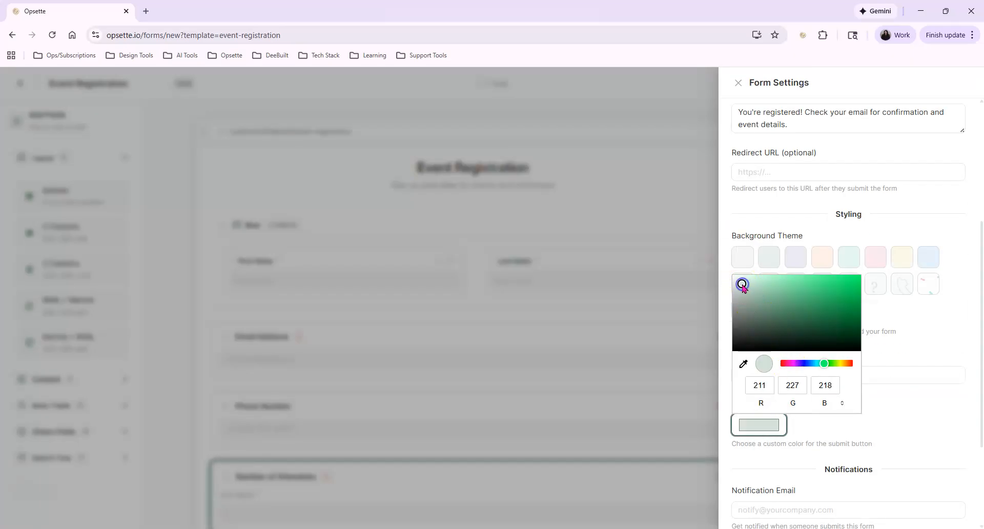
click(912, 417)
click(913, 418)
Enter the notification email address, close Form Settings, and save the Event Registration form.
click(778, 372)
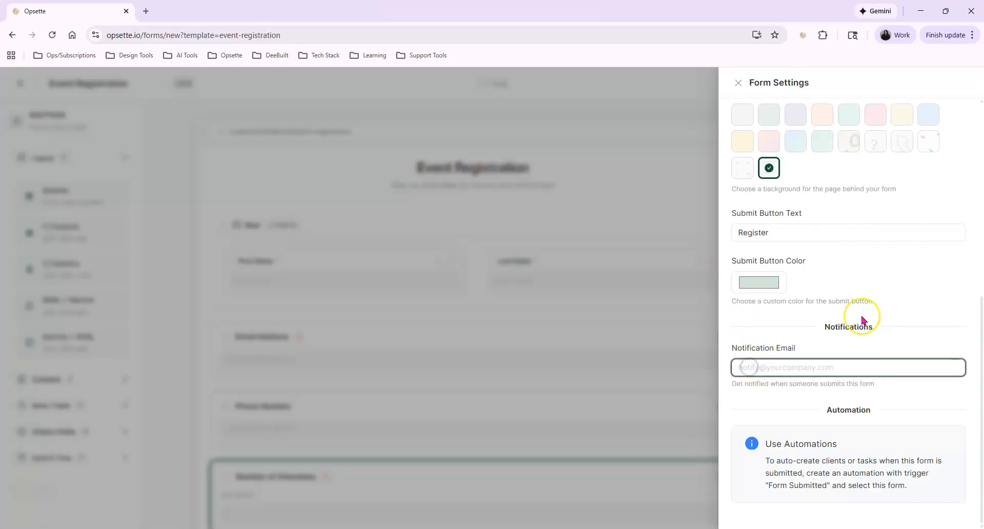
key(Home)
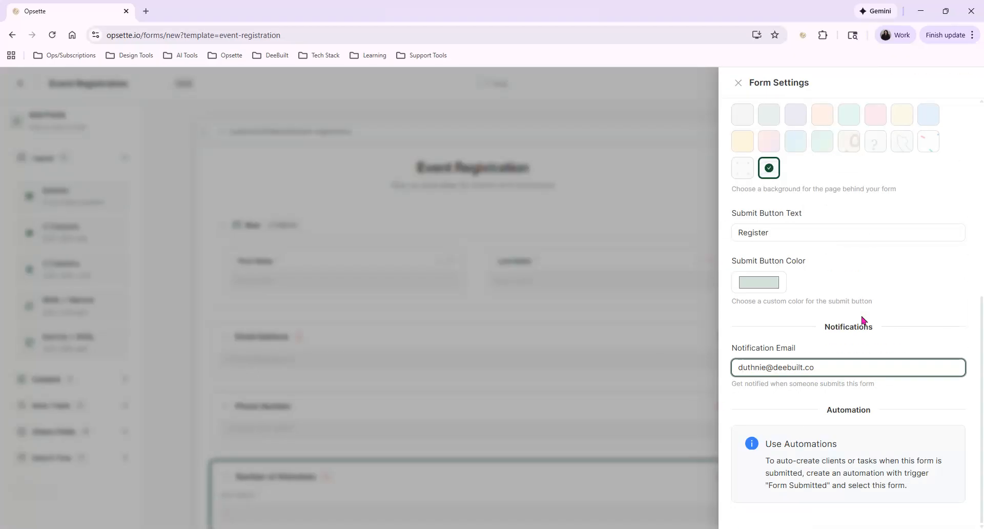
text(r)
click(774, 397)
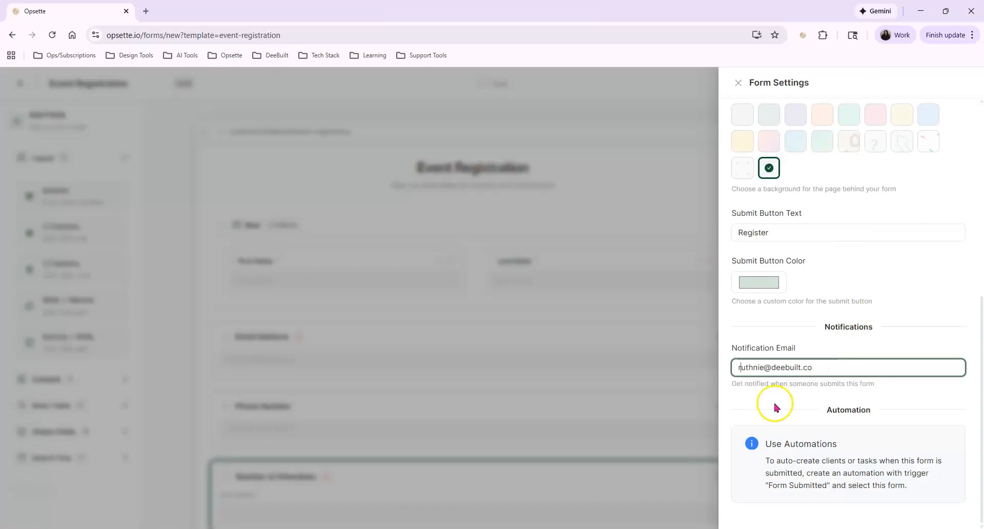
click(758, 312)
click(661, 229)
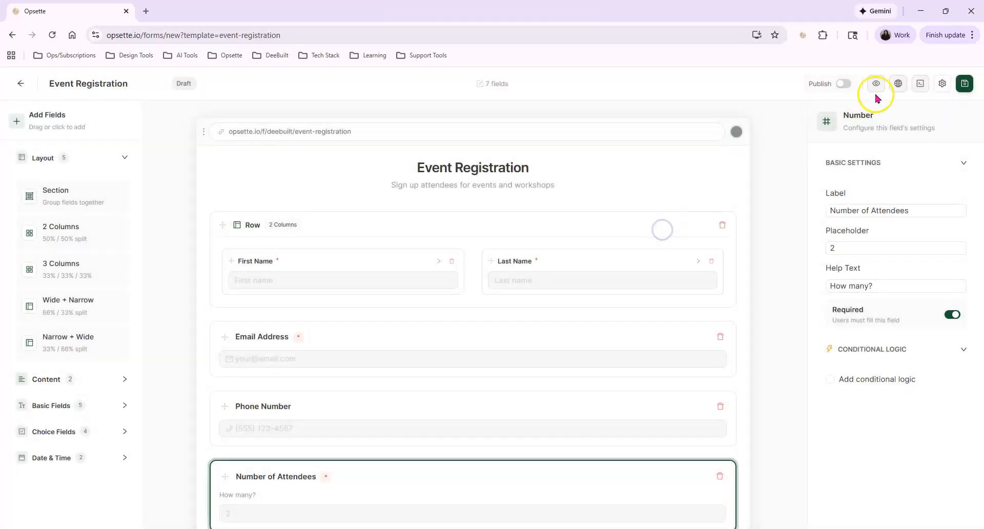
click(965, 84)
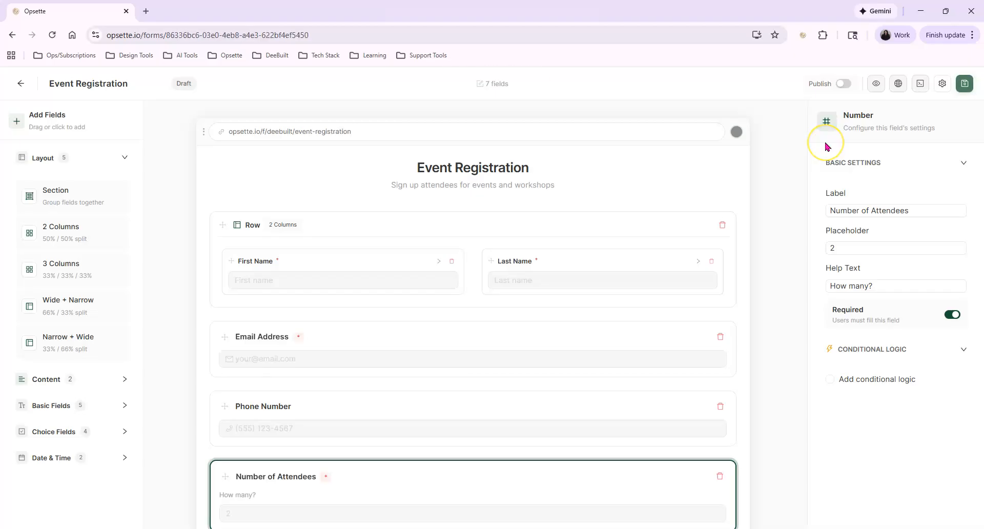
Publish the form live, preview it, test-submit it with Register, and return to the editor.
click(844, 85)
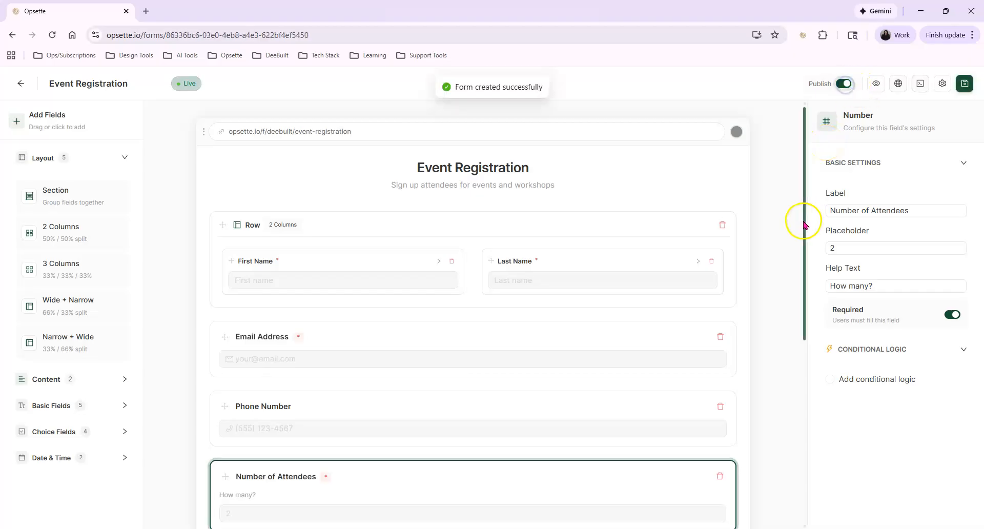
click(875, 83)
scroll(242, 325, down, 3)
scroll(87, 355, up, 3)
click(180, 216)
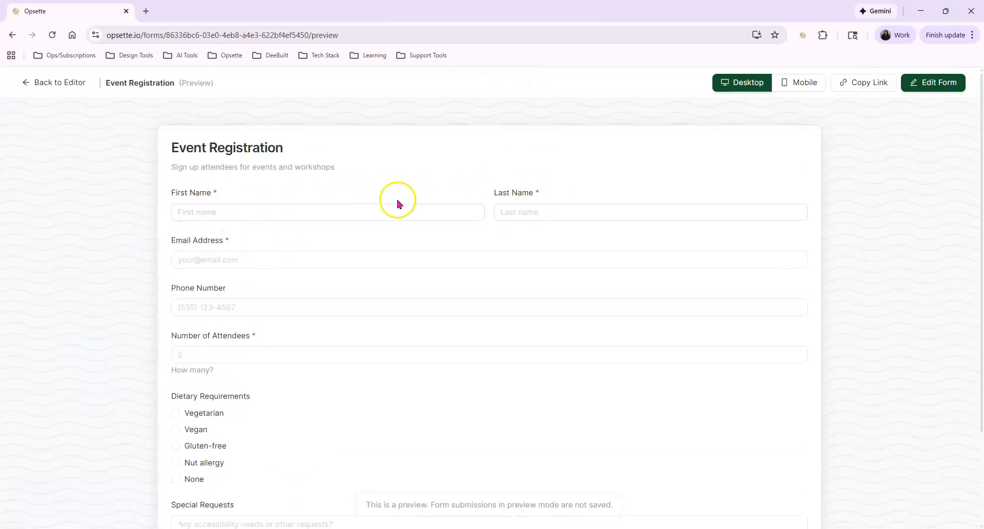
scroll(220, 487, down, 2)
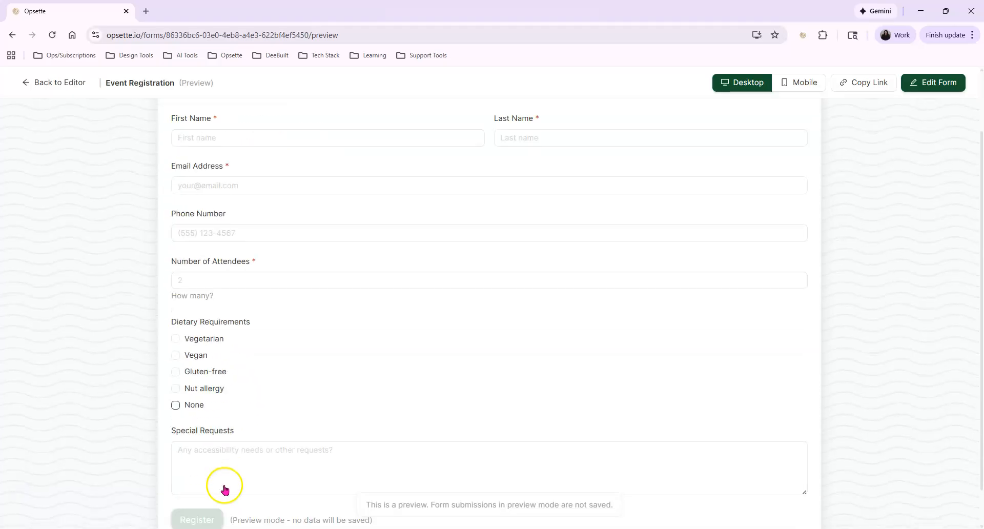
scroll(200, 286, up, 2)
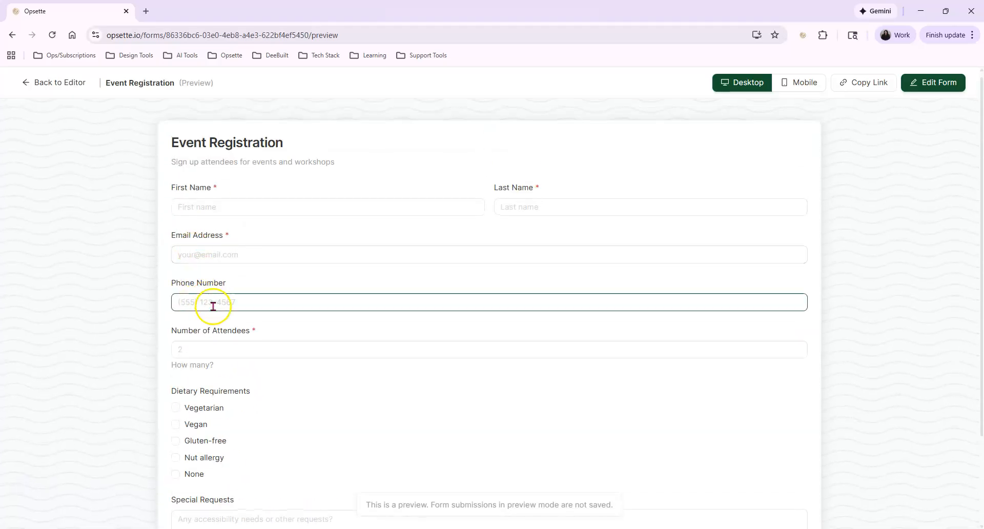
scroll(225, 384, down, 2)
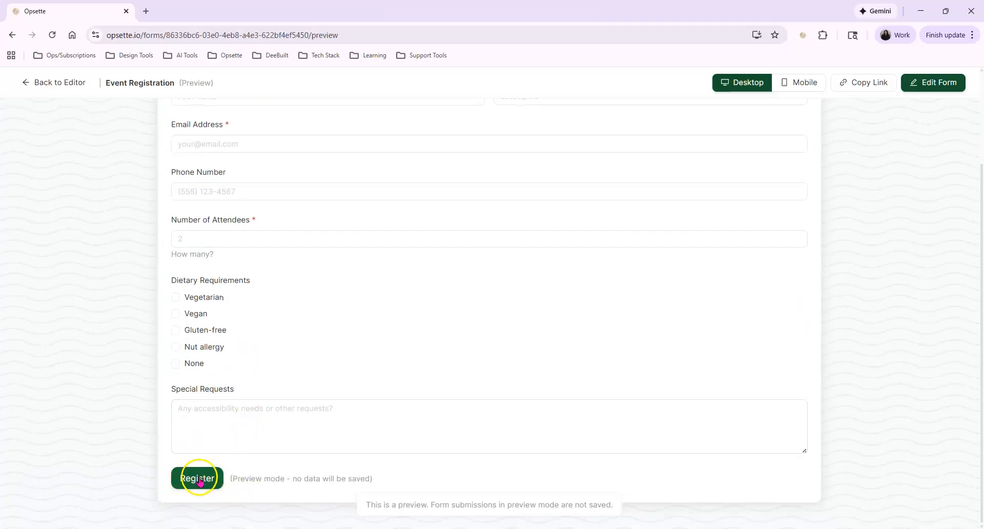
click(200, 481)
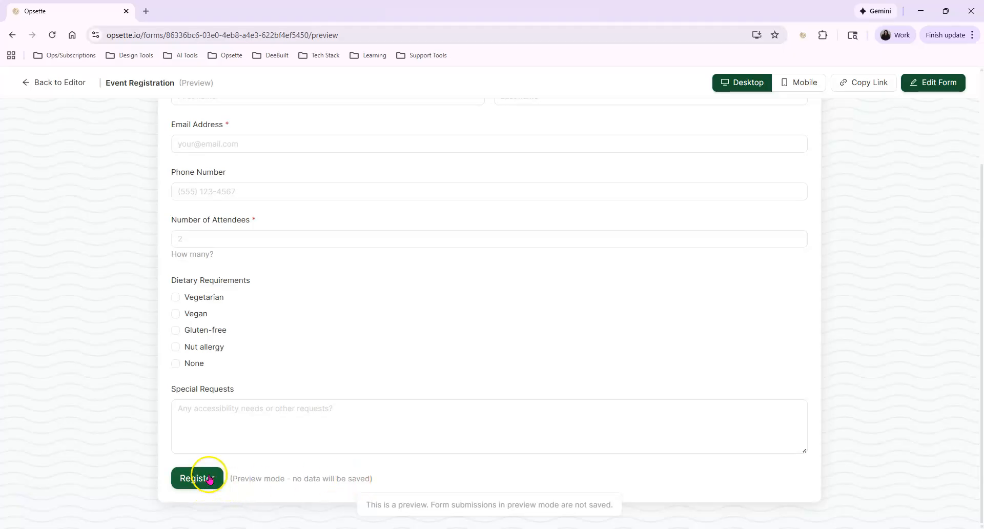
click(47, 84)
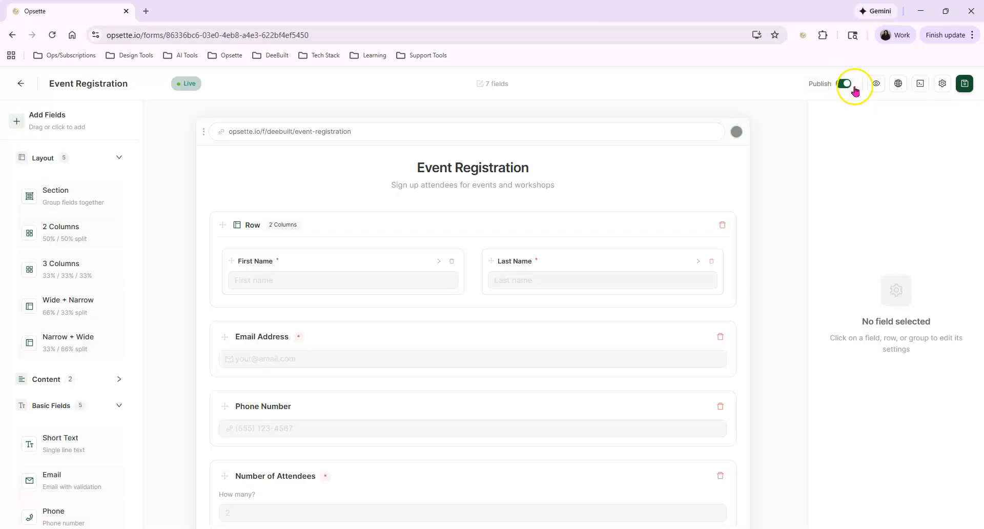
In the embed options, enable Transparent Background, Hide Header and Hide Branding.
click(923, 84)
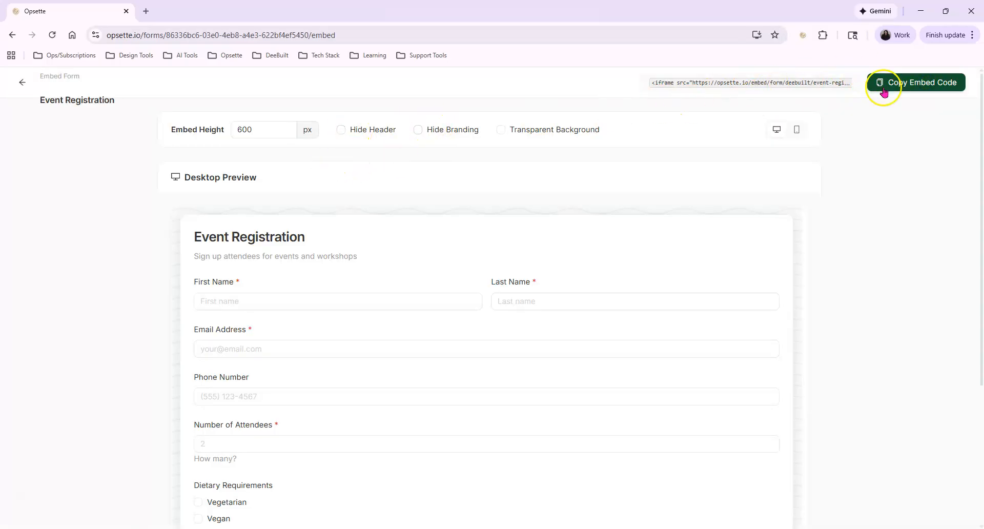
click(501, 130)
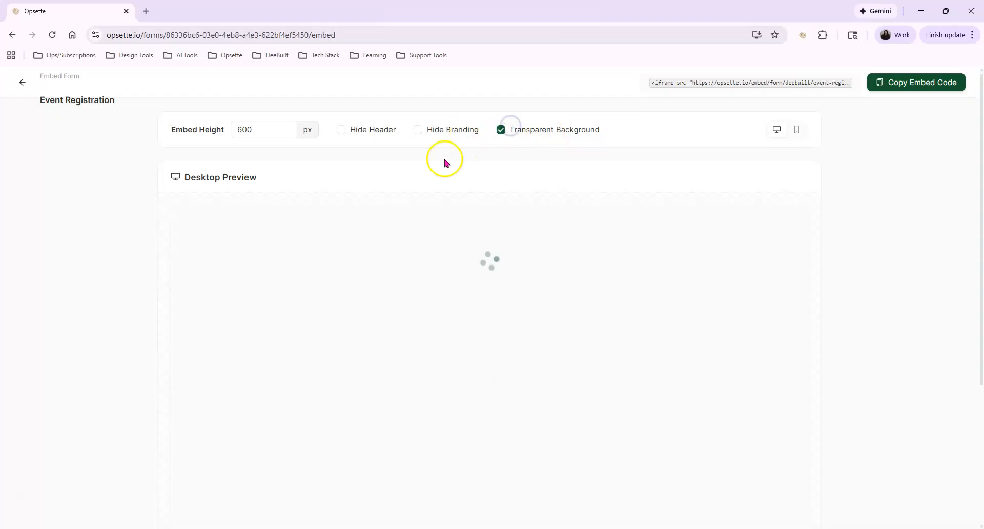
click(345, 398)
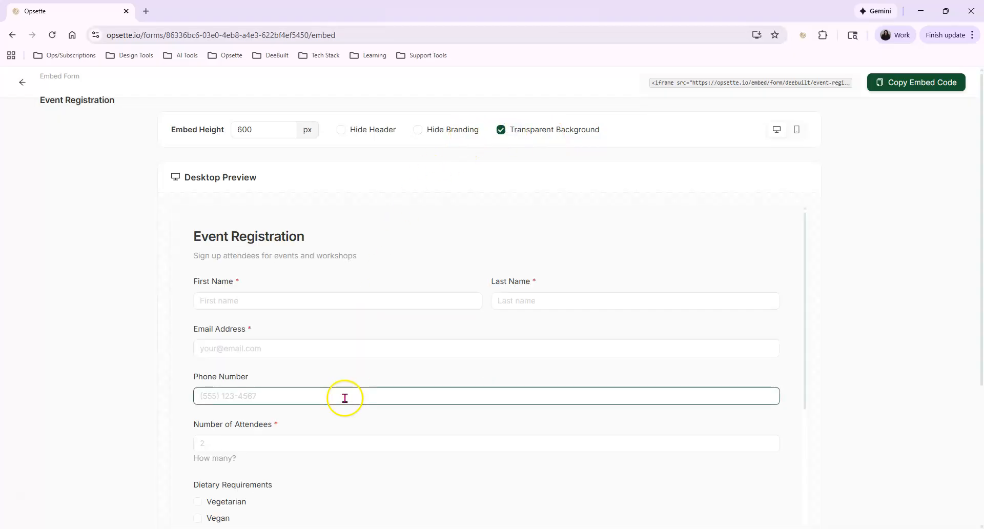
click(341, 130)
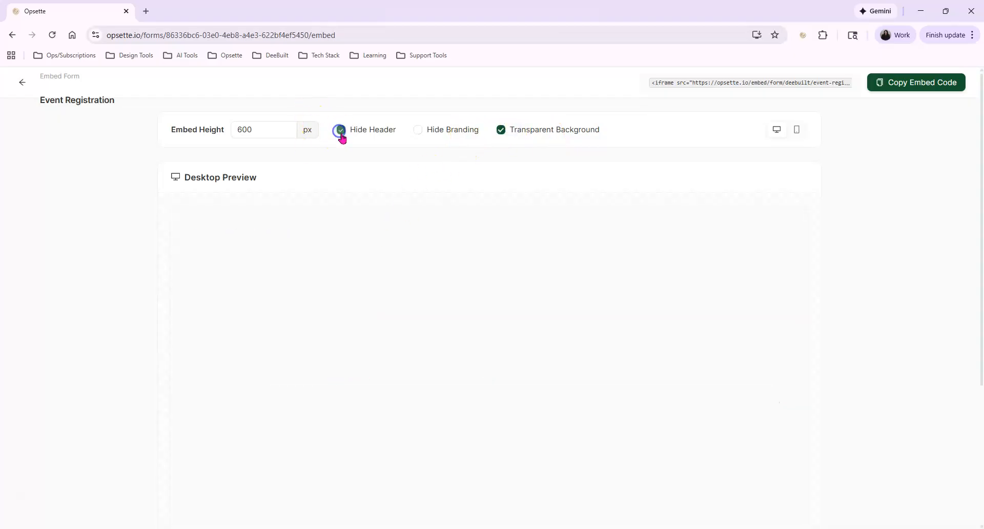
click(416, 130)
Review the Desktop Preview and the full 600 px iframe embed code.
scroll(394, 297, down, 4)
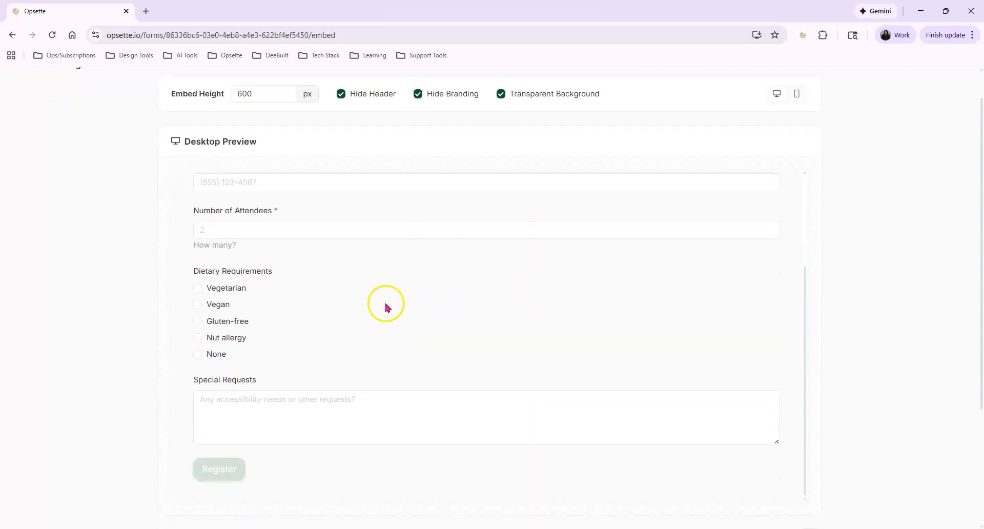
scroll(386, 307, down, 2)
scroll(374, 405, up, 3)
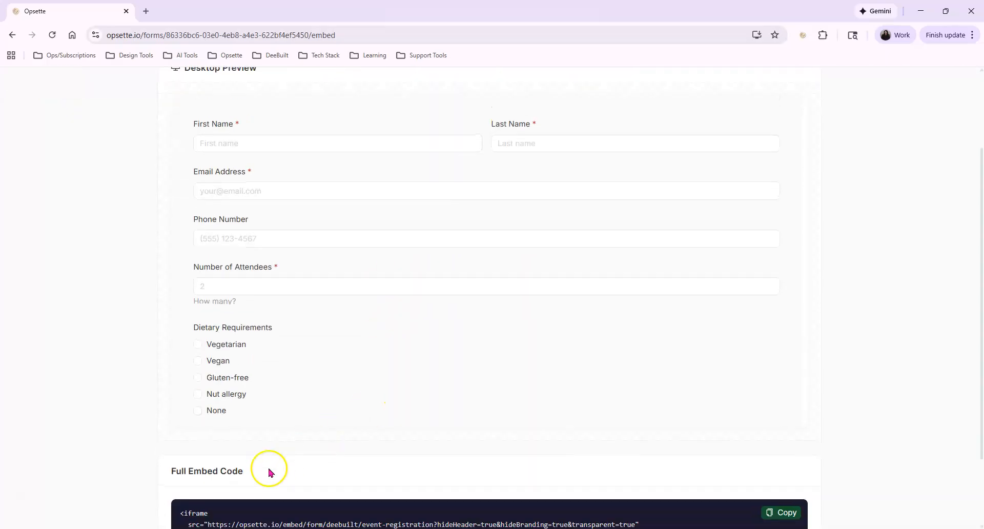
scroll(221, 469, up, 2)
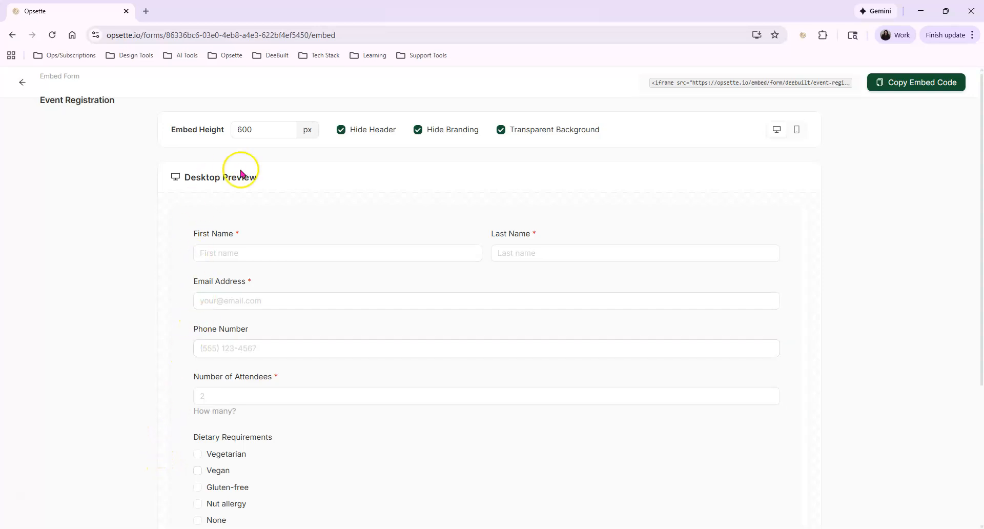
scroll(328, 290, down, 3)
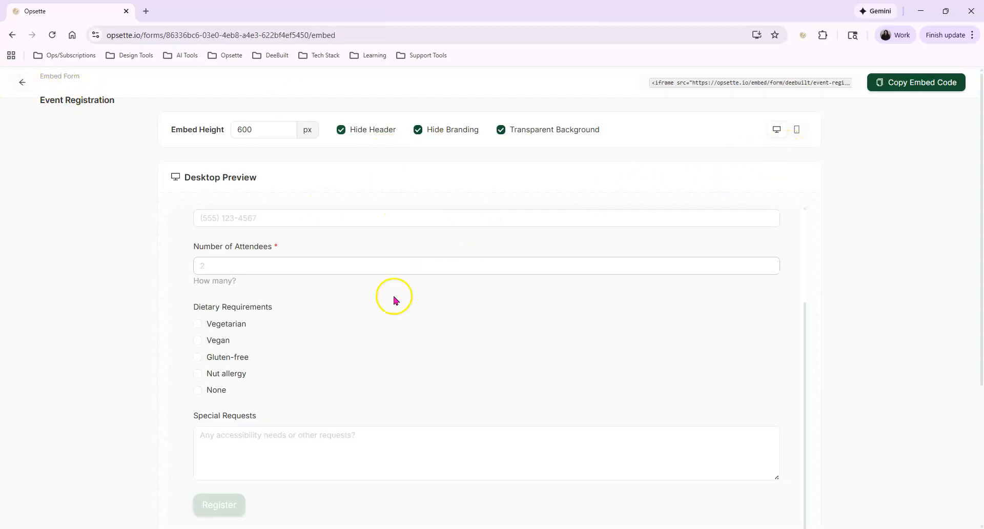
scroll(336, 454, down, 4)
scroll(549, 336, up, 4)
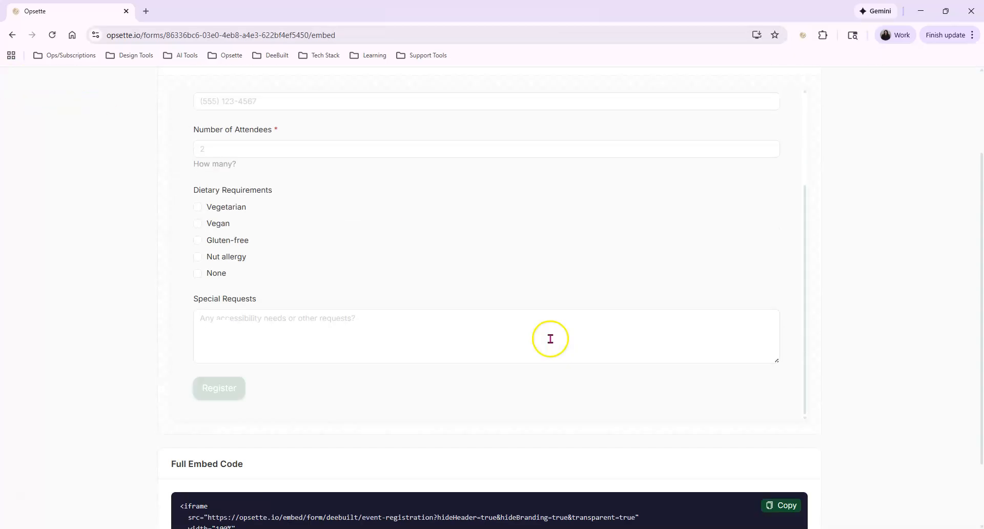
scroll(575, 292, down, 4)
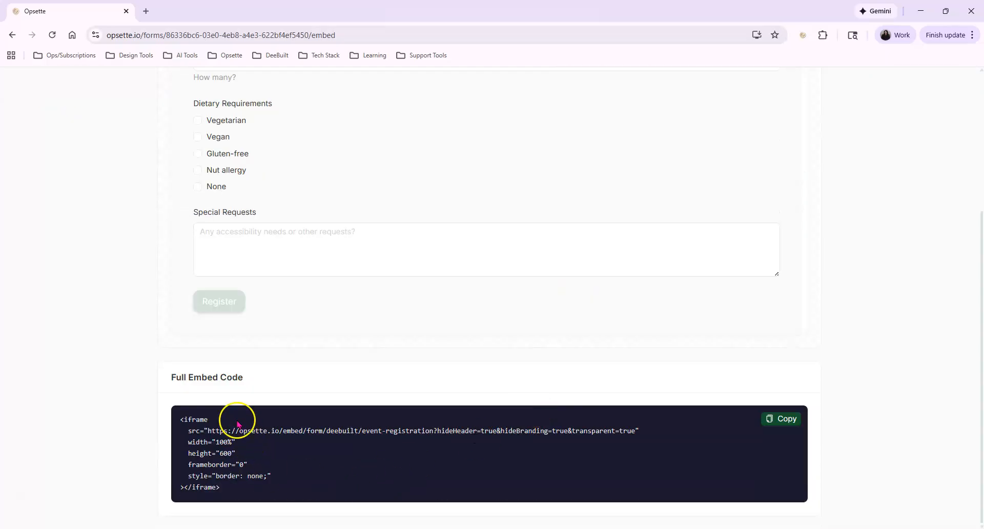
scroll(246, 375, up, 1)
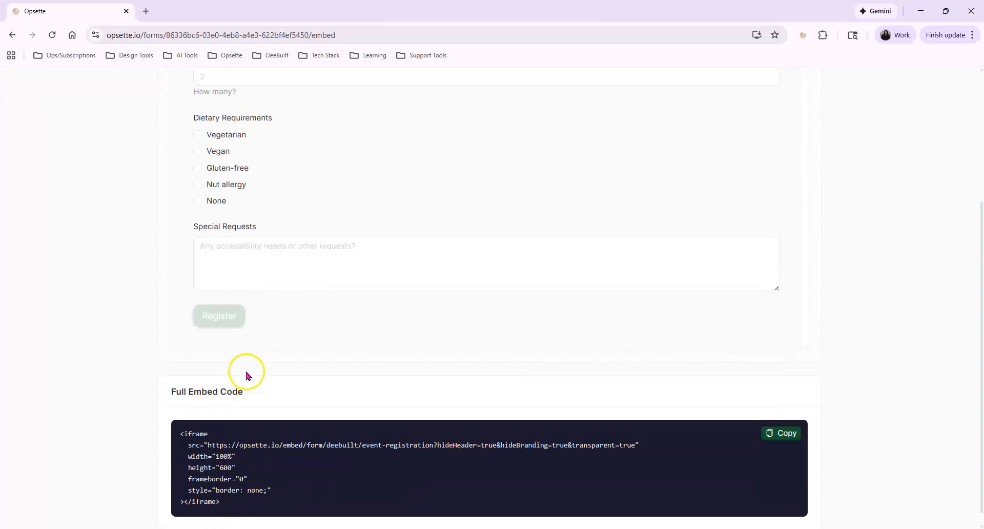
scroll(246, 375, up, 6)
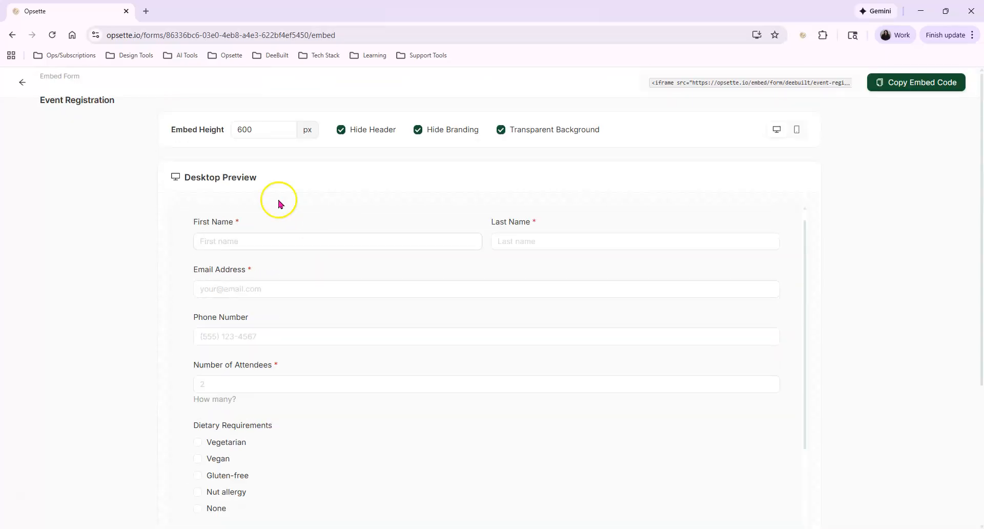
Return to the Forms overview and open the Beta Program form's 1 submission.
click(20, 83)
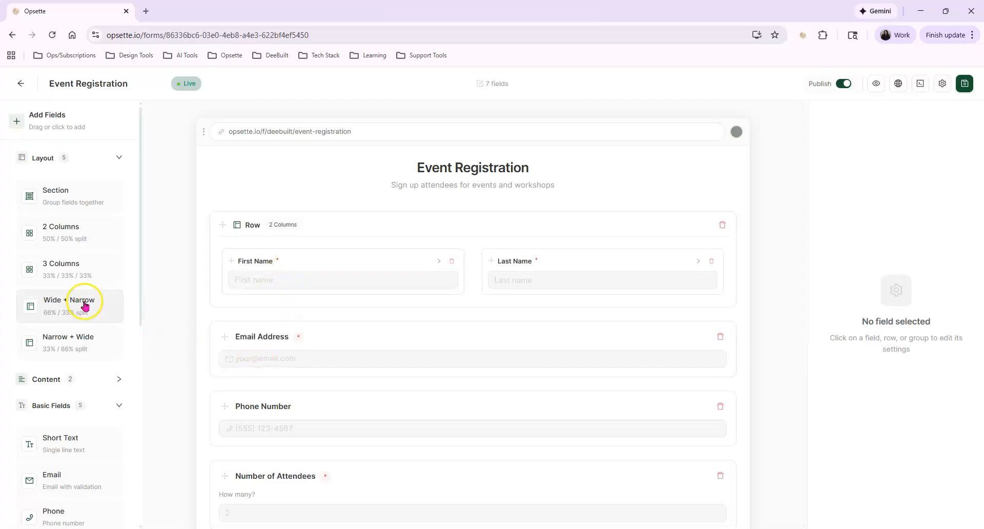
click(23, 85)
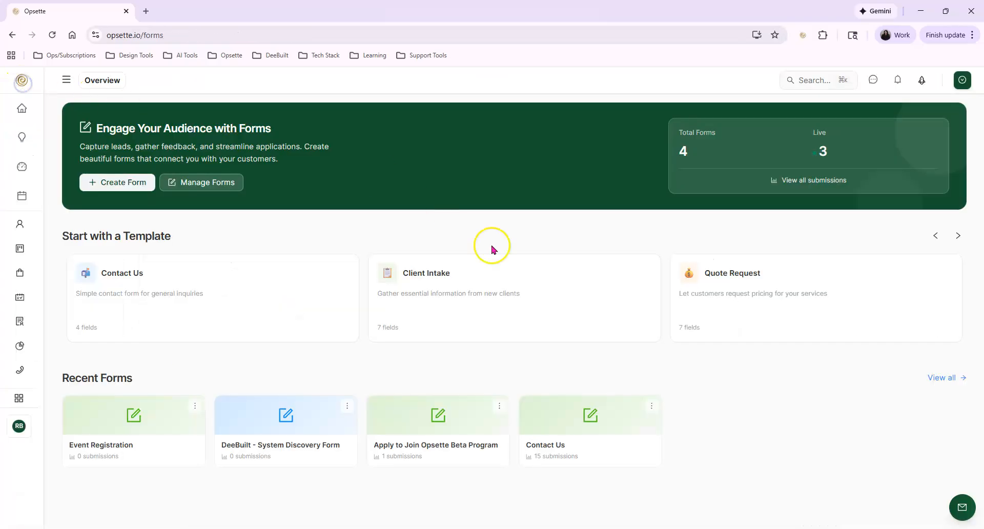
click(400, 460)
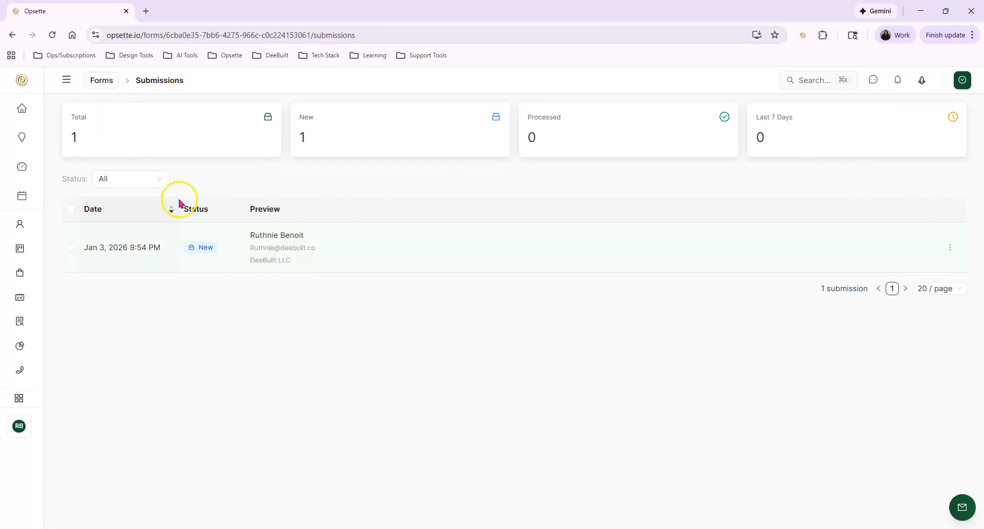
Inspect the single submission's details, then close the details drawer.
click(264, 249)
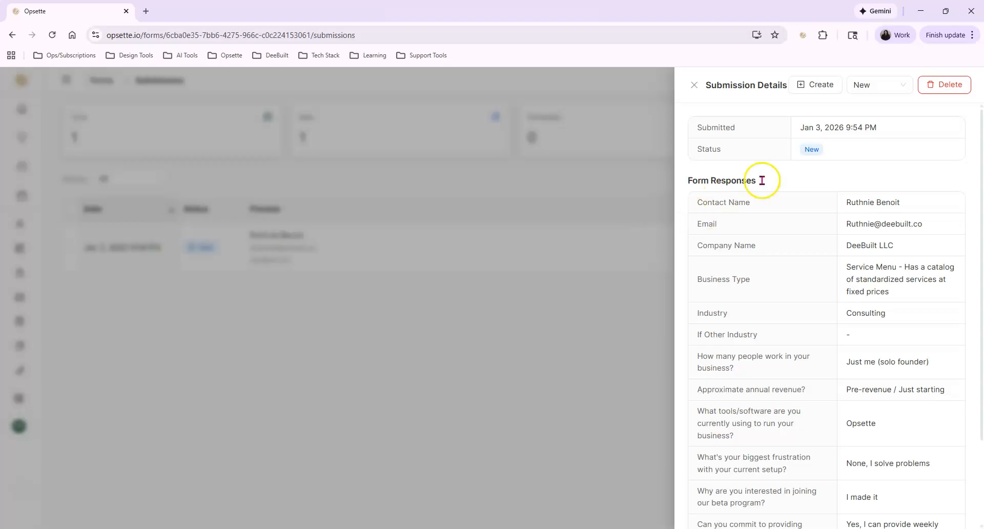
scroll(845, 373, down, 2)
scroll(831, 455, up, 5)
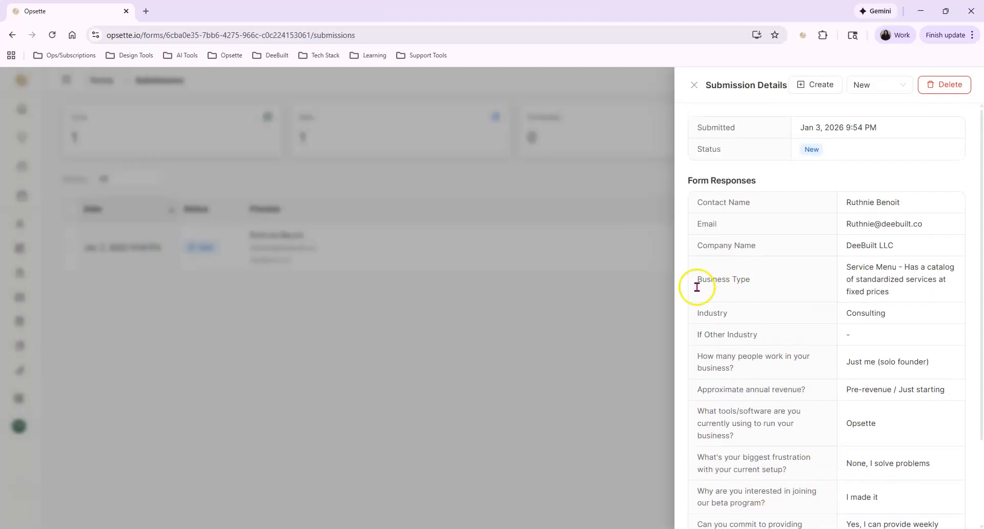
click(693, 85)
Switch to View Analytics and scroll the Beta Program form's 1-response charts.
click(960, 82)
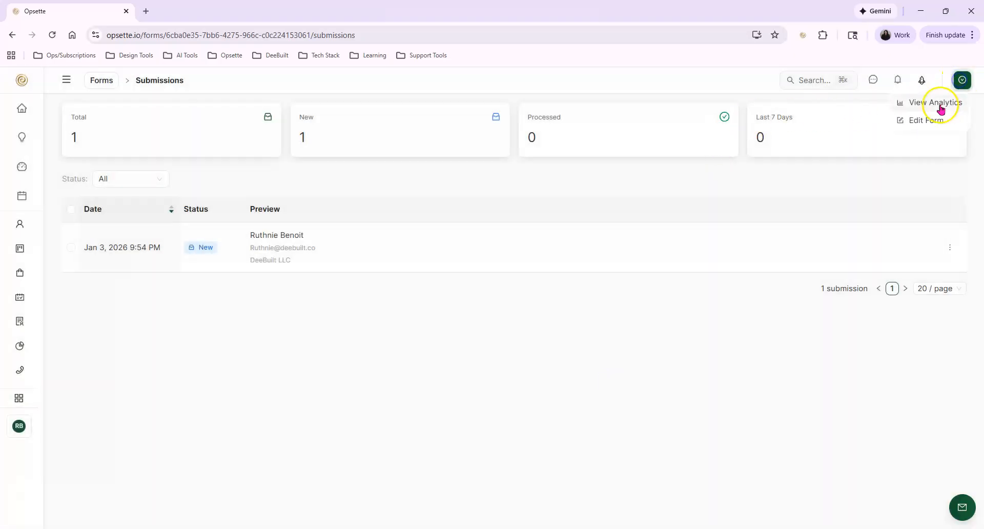
click(937, 103)
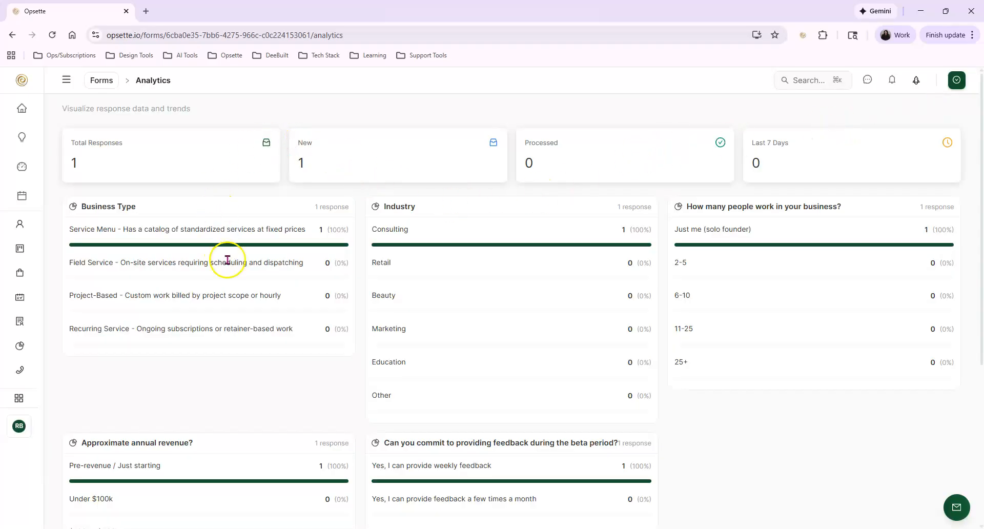
scroll(228, 260, down, 5)
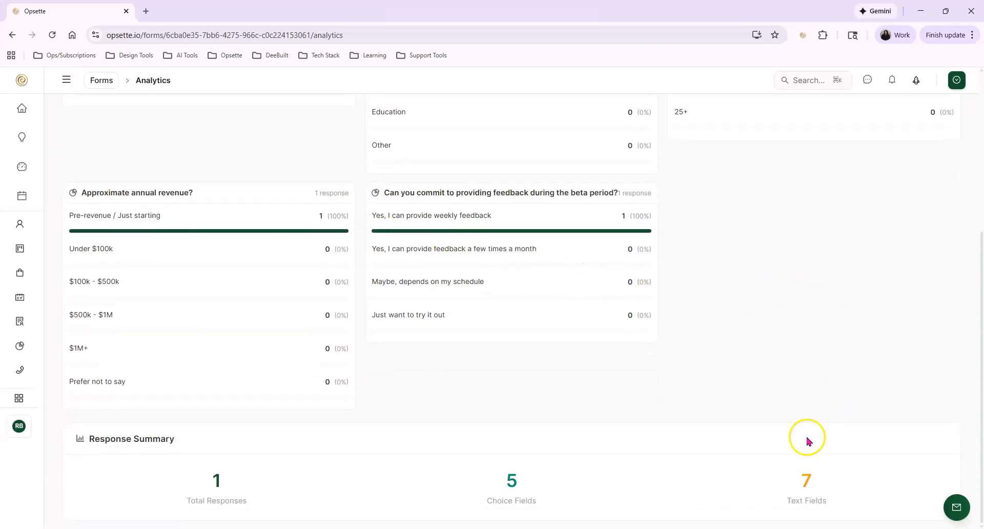
scroll(673, 509, up, 5)
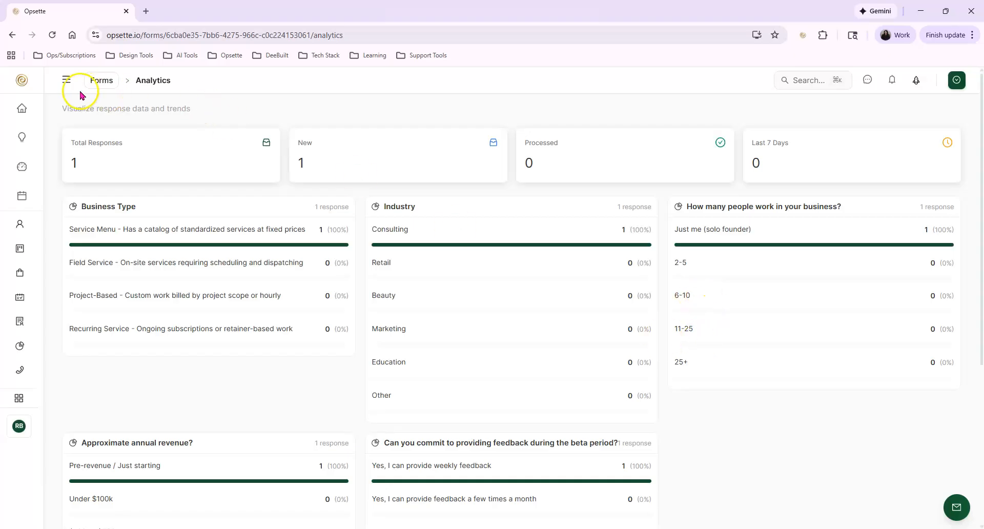
Go to Manage Forms via the Forms breadcrumb to see all four forms listed.
click(99, 80)
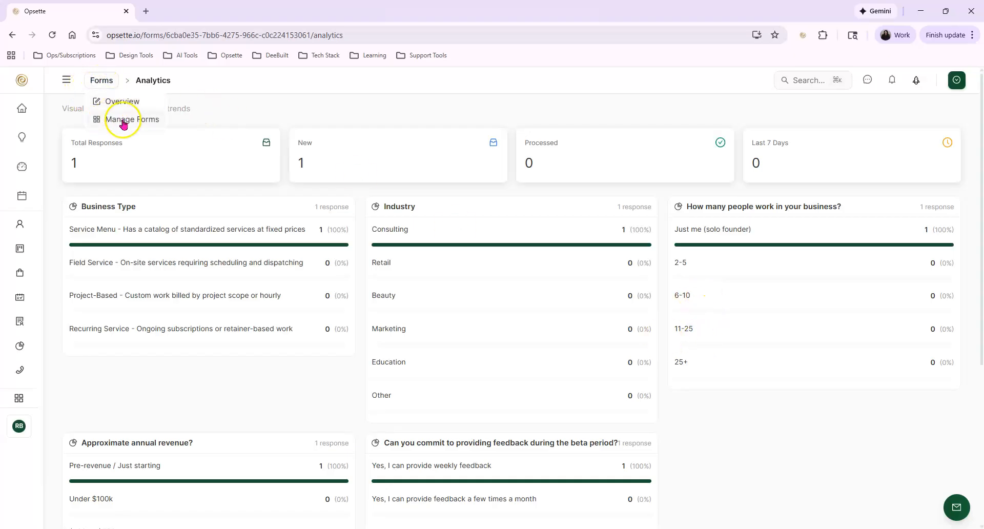
click(123, 121)
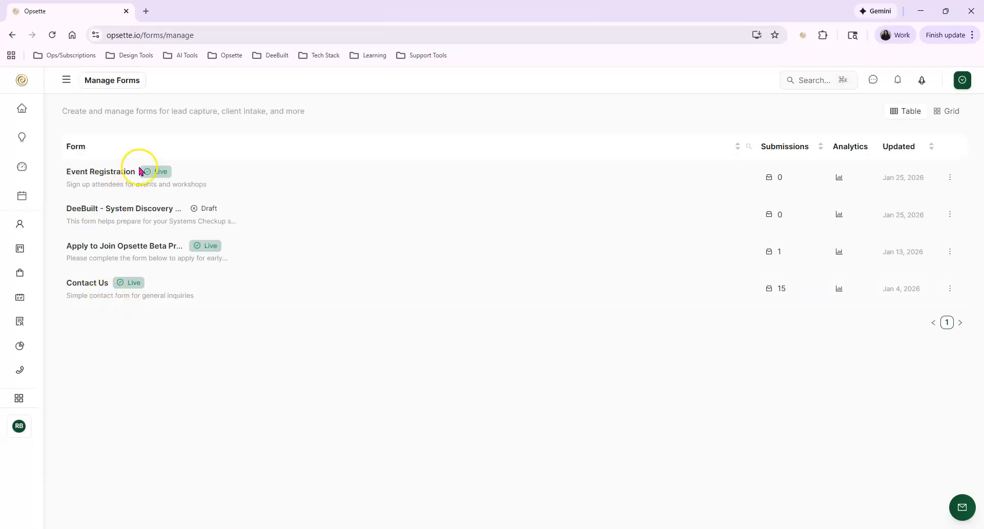